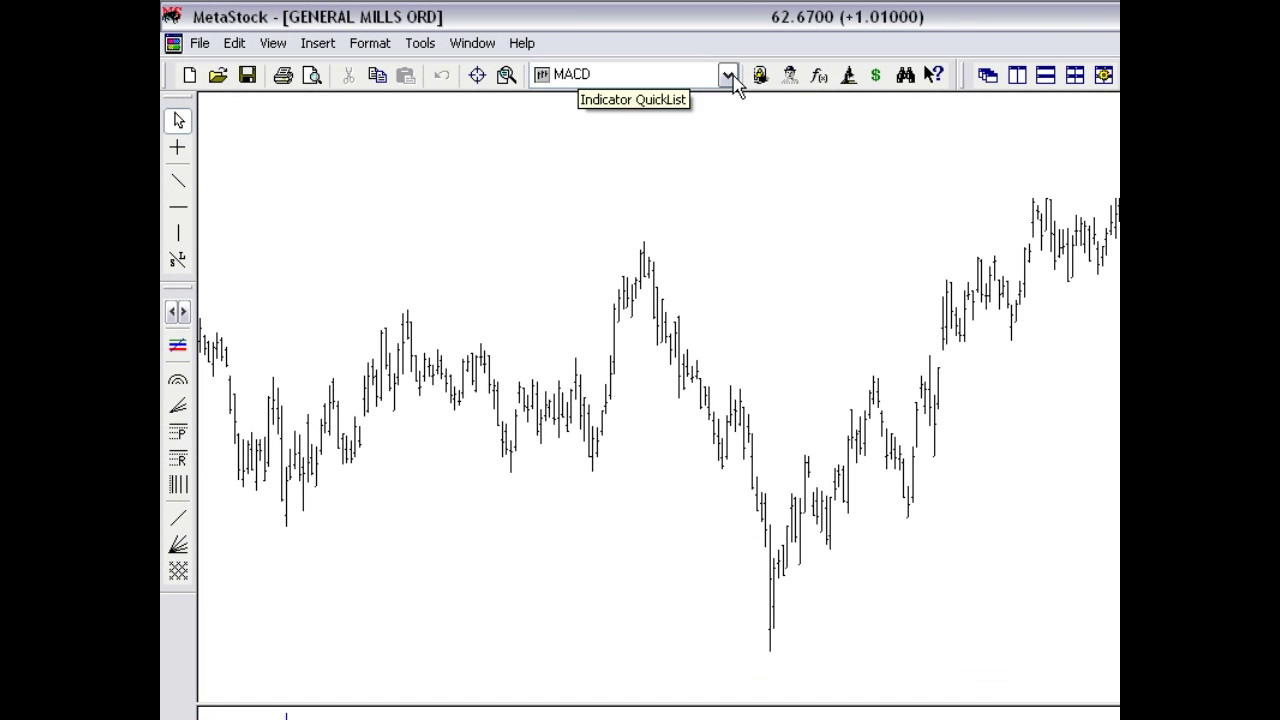
- Drop MACD with its default 9-period signal onto the General Mills chart and enlarge its pane
left_click(603, 65)
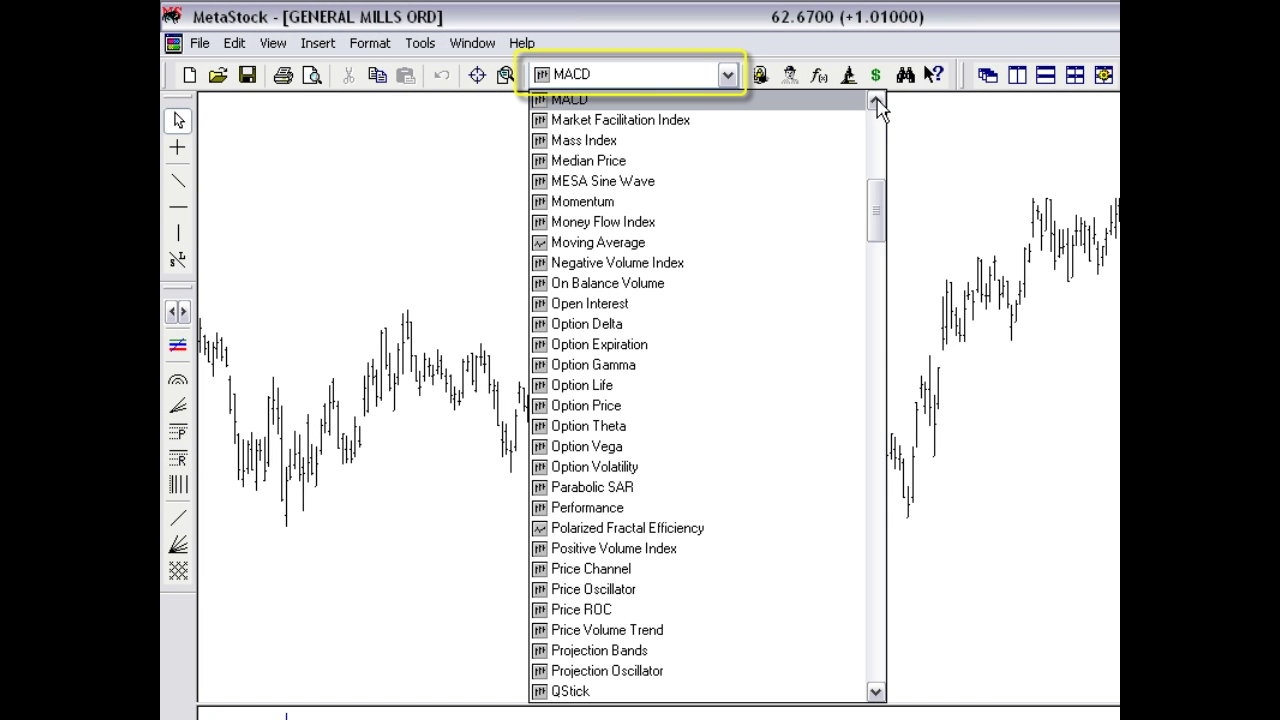
scroll(870, 105, "up", 1)
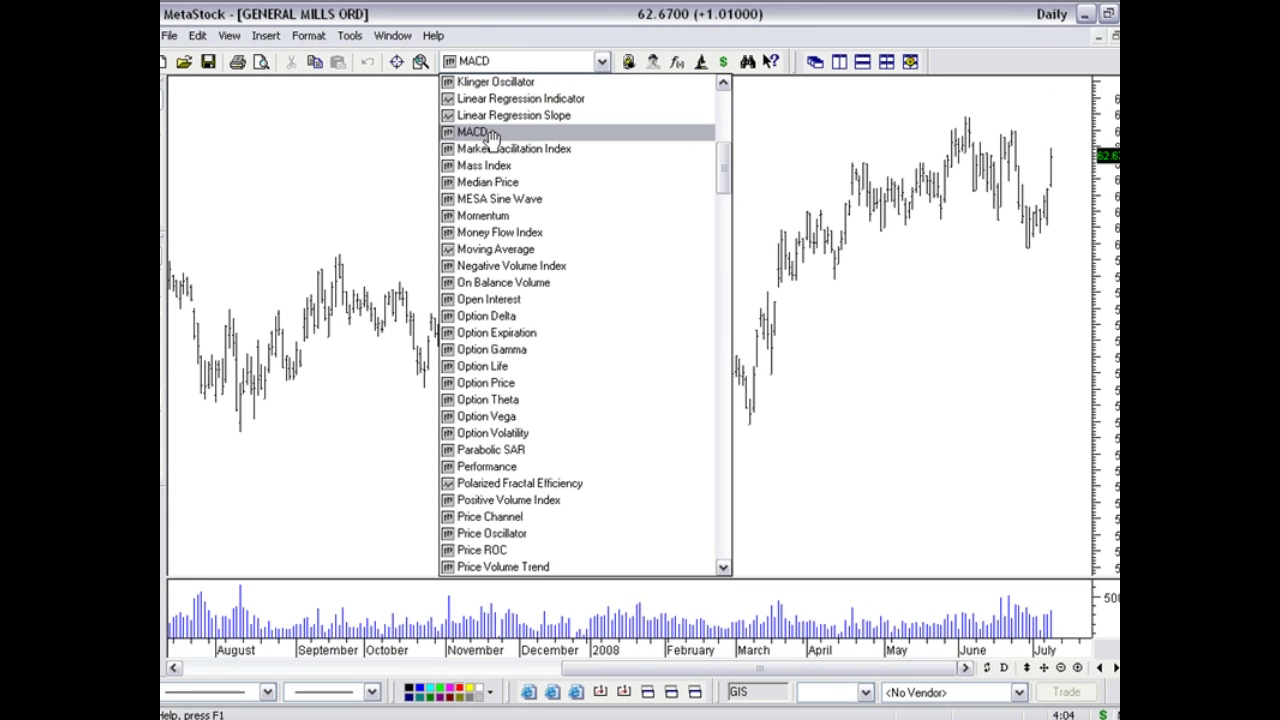
left_click_drag(480, 134, 758, 652)
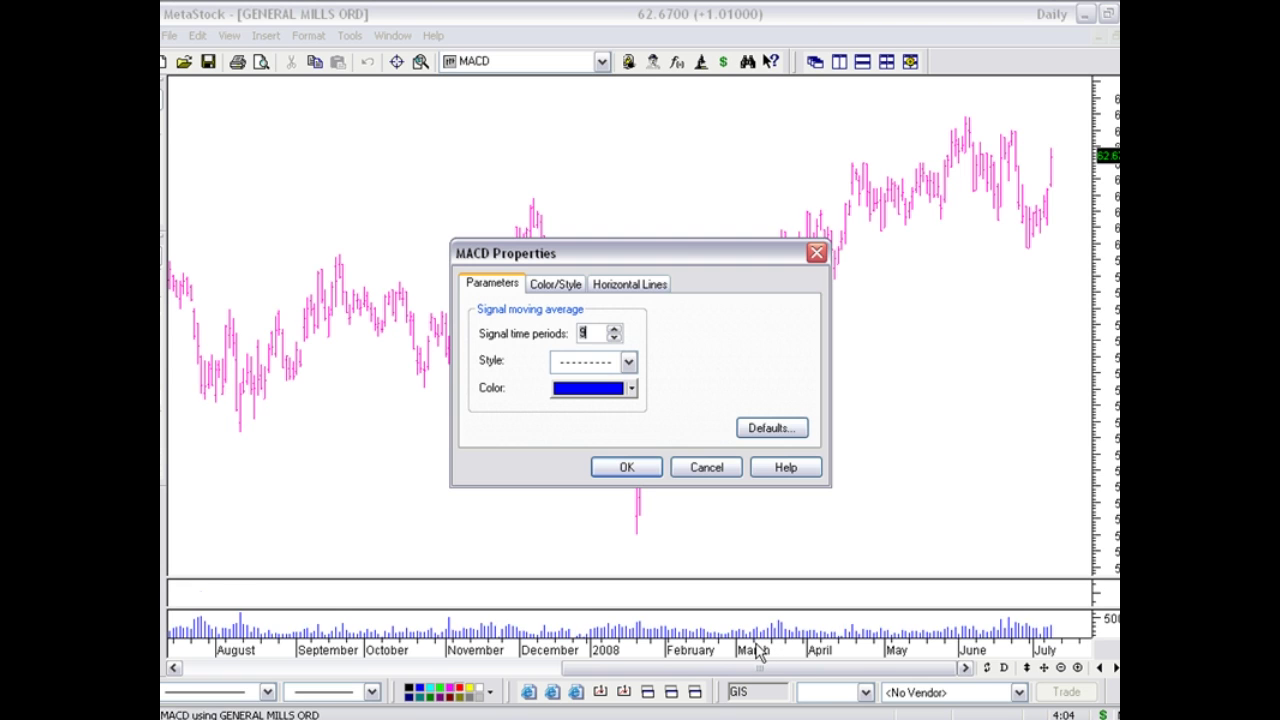
left_click(627, 468)
left_click_drag(647, 577, 663, 500)
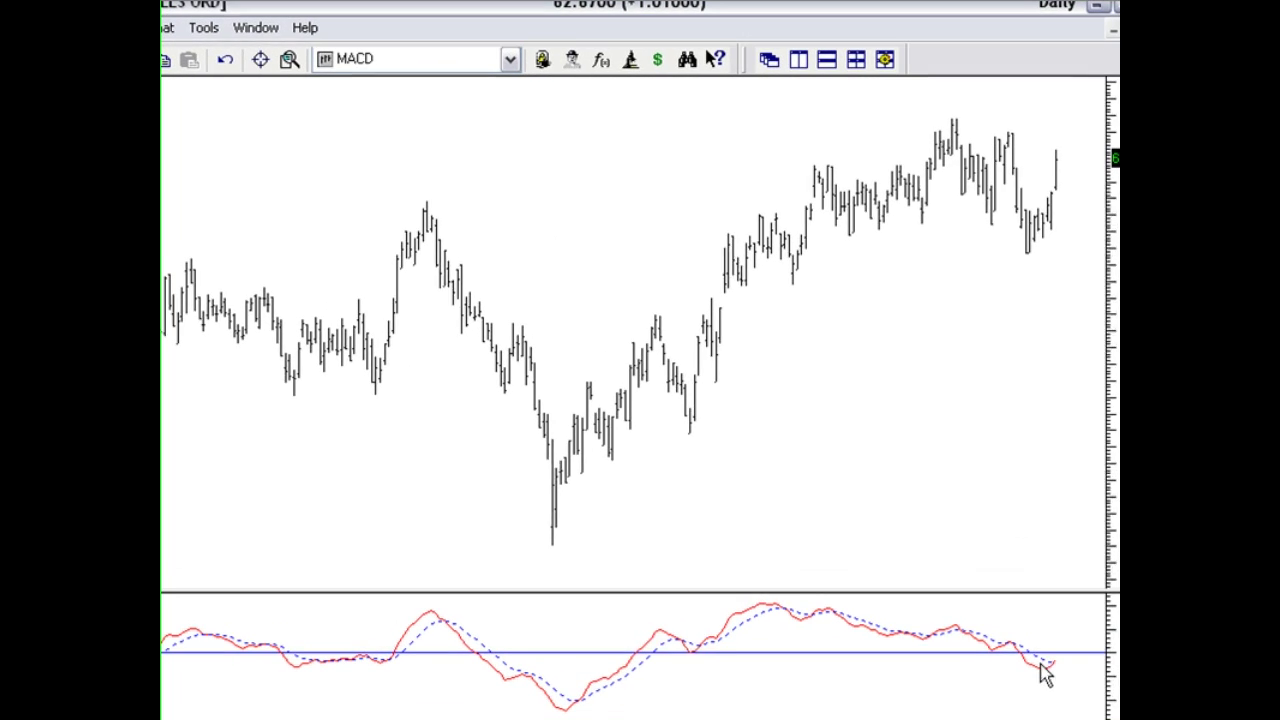
right_click(645, 652)
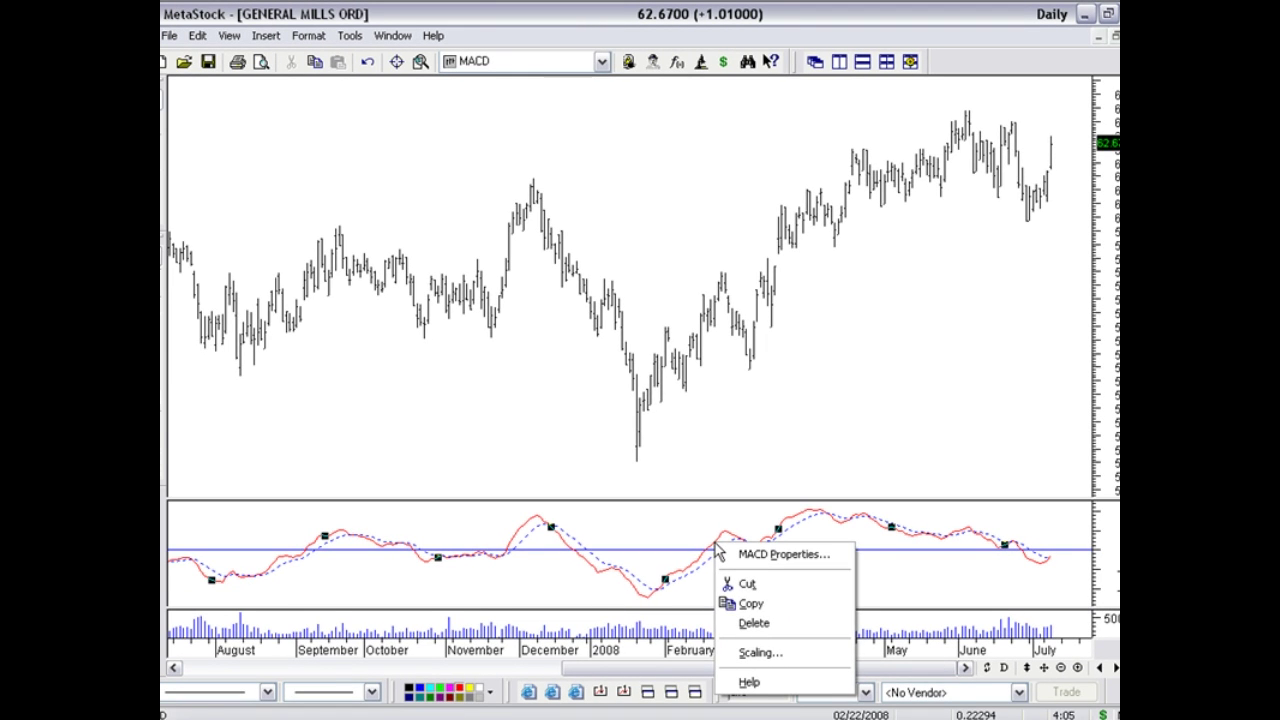
left_click(745, 683)
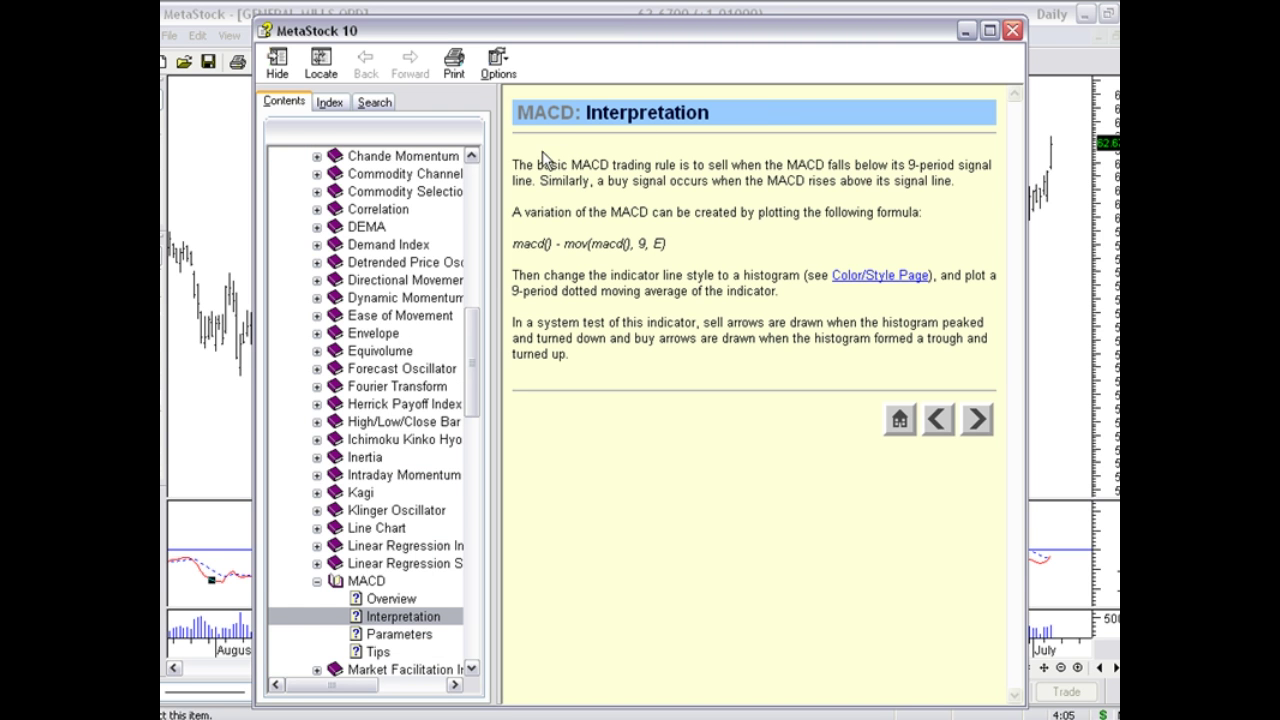
left_click_drag(542, 158, 686, 276)
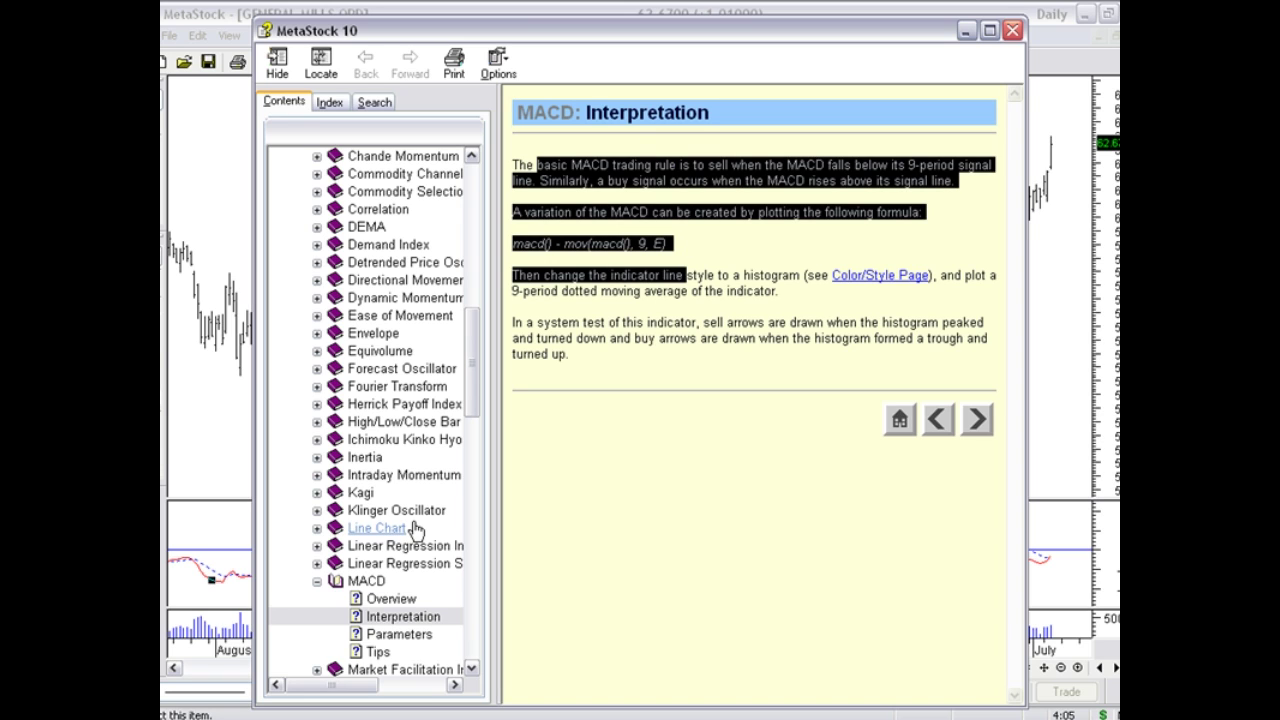
left_click(385, 600)
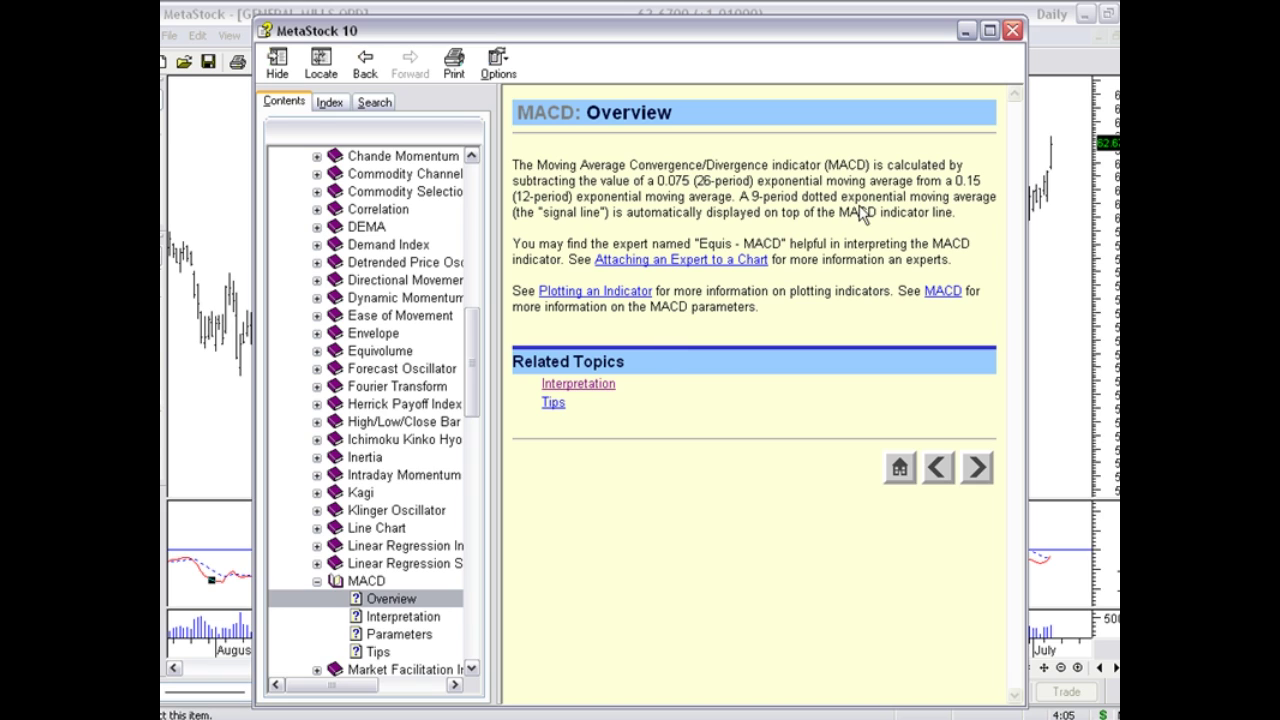
left_click(1012, 32)
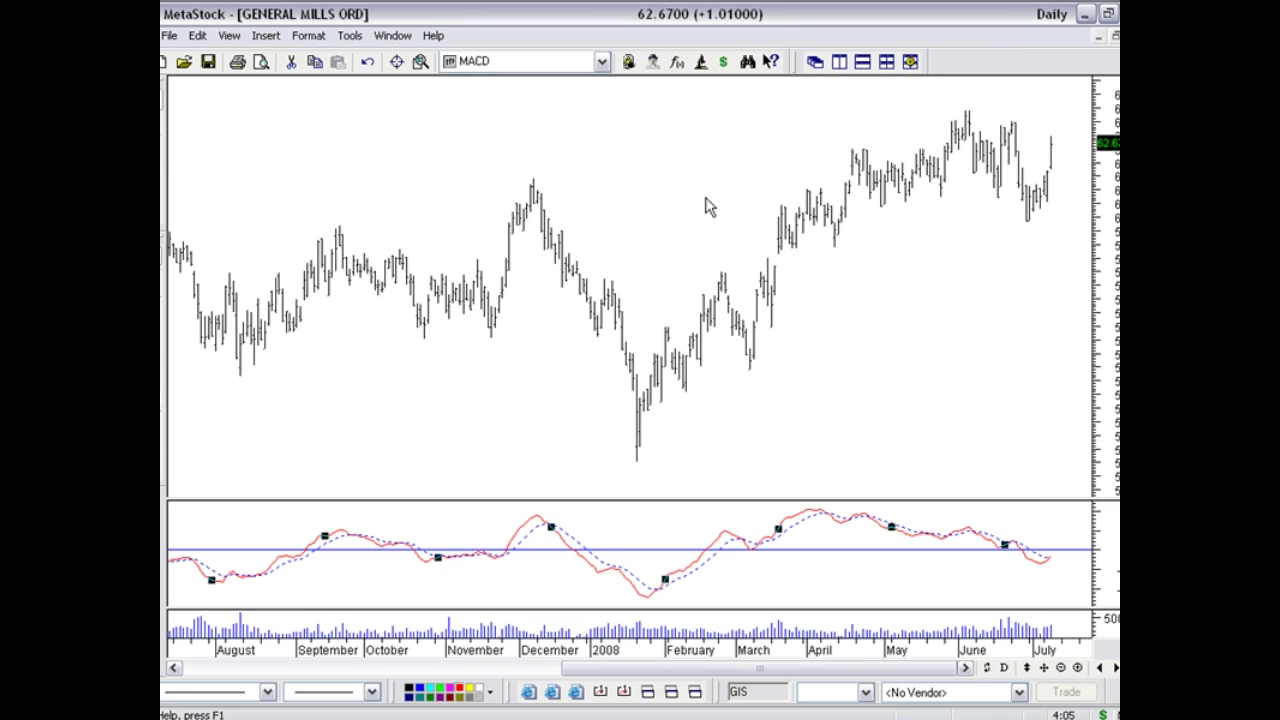
- Attach the Equis - MACD expert to the General Mills chart and acknowledge its buy signal alert
left_click(703, 204)
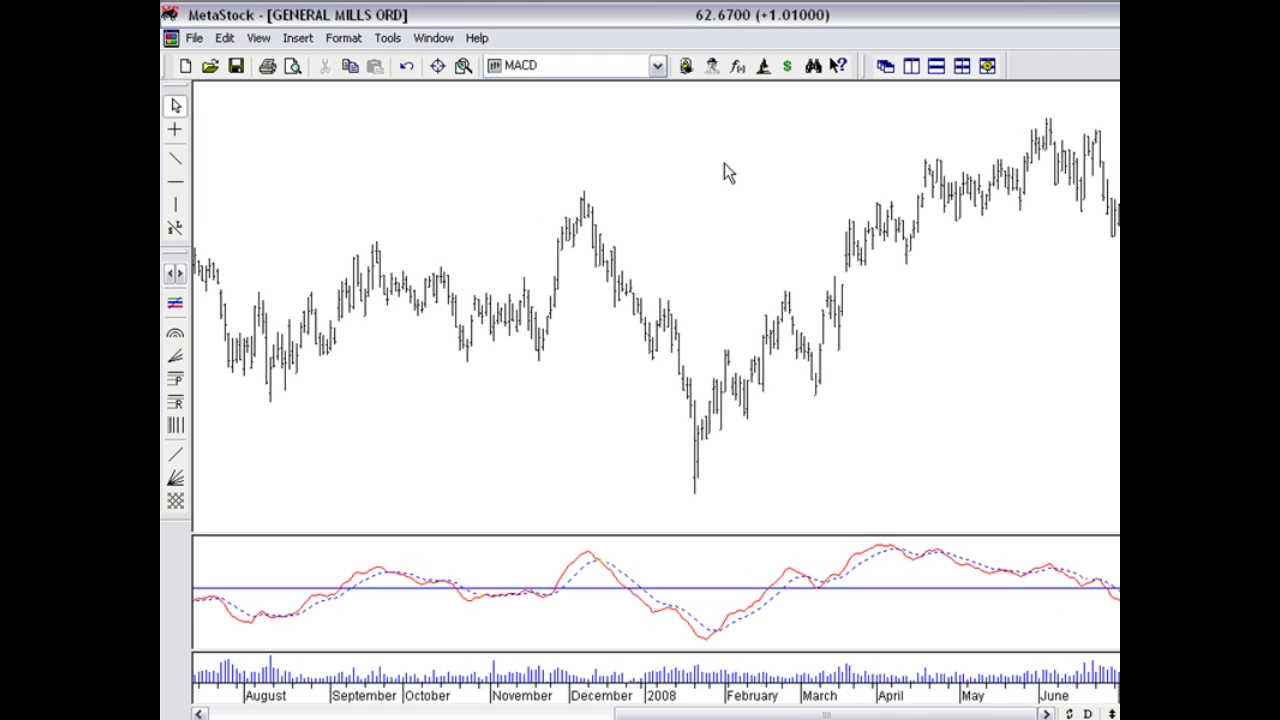
left_click(713, 70)
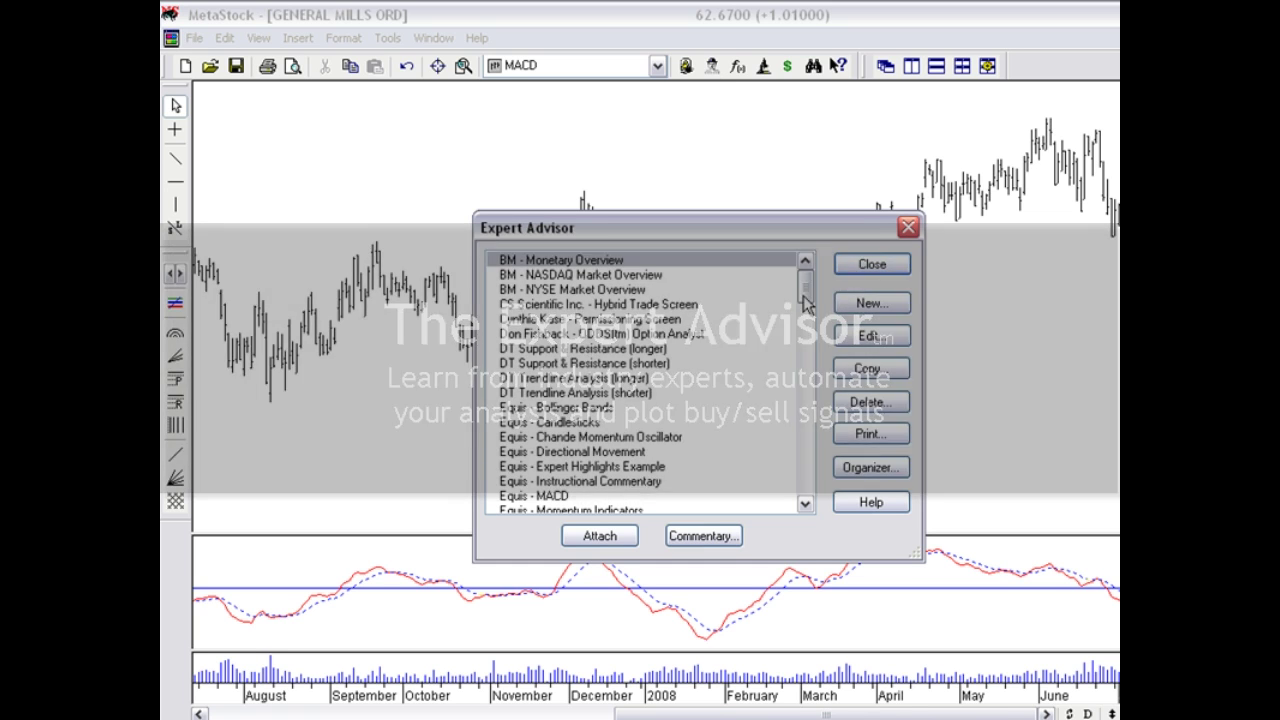
mouse_move(806, 298)
left_mouse_down()
mouse_move(806, 382)
mouse_move(806, 318)
left_mouse_up()
left_click(588, 304)
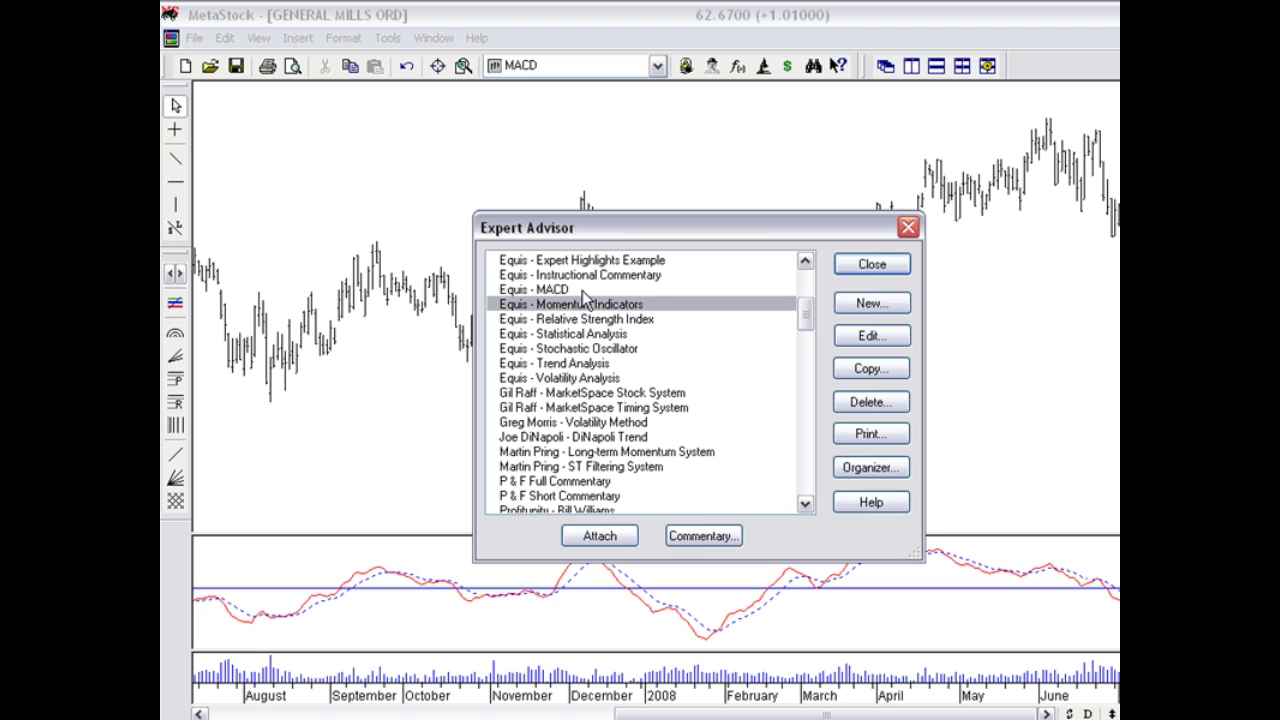
left_click(583, 291)
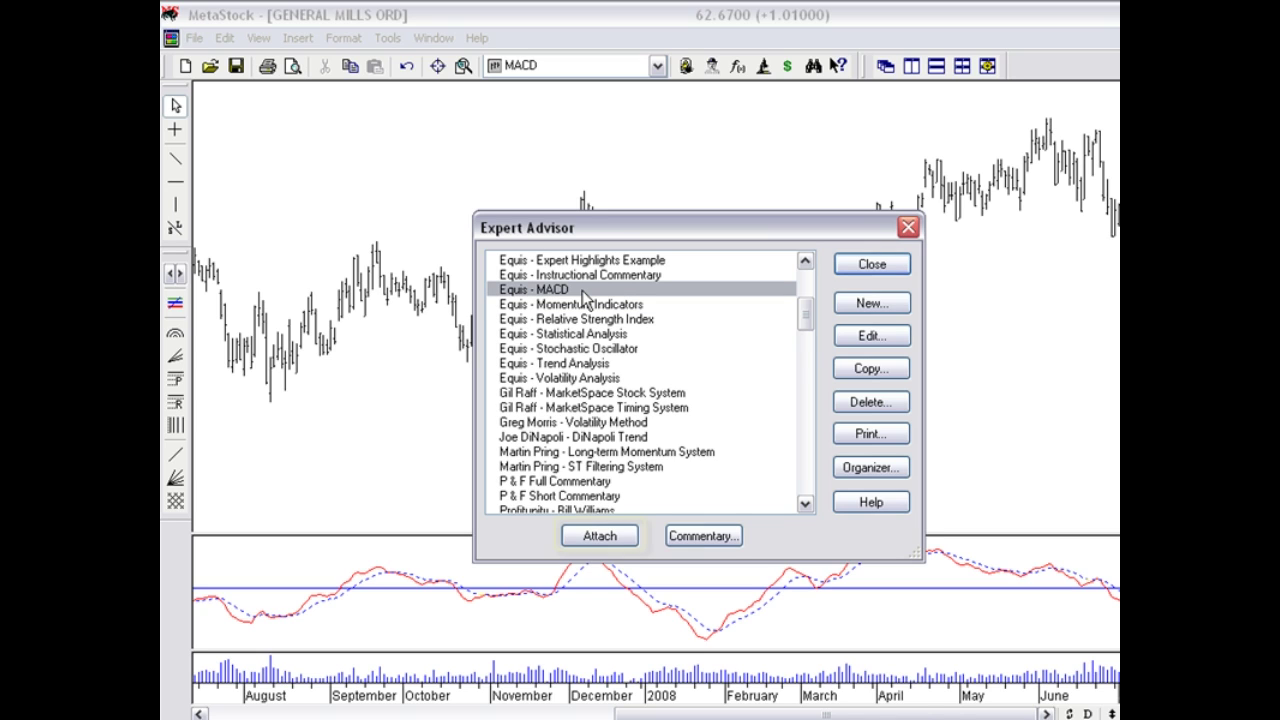
left_click(598, 537)
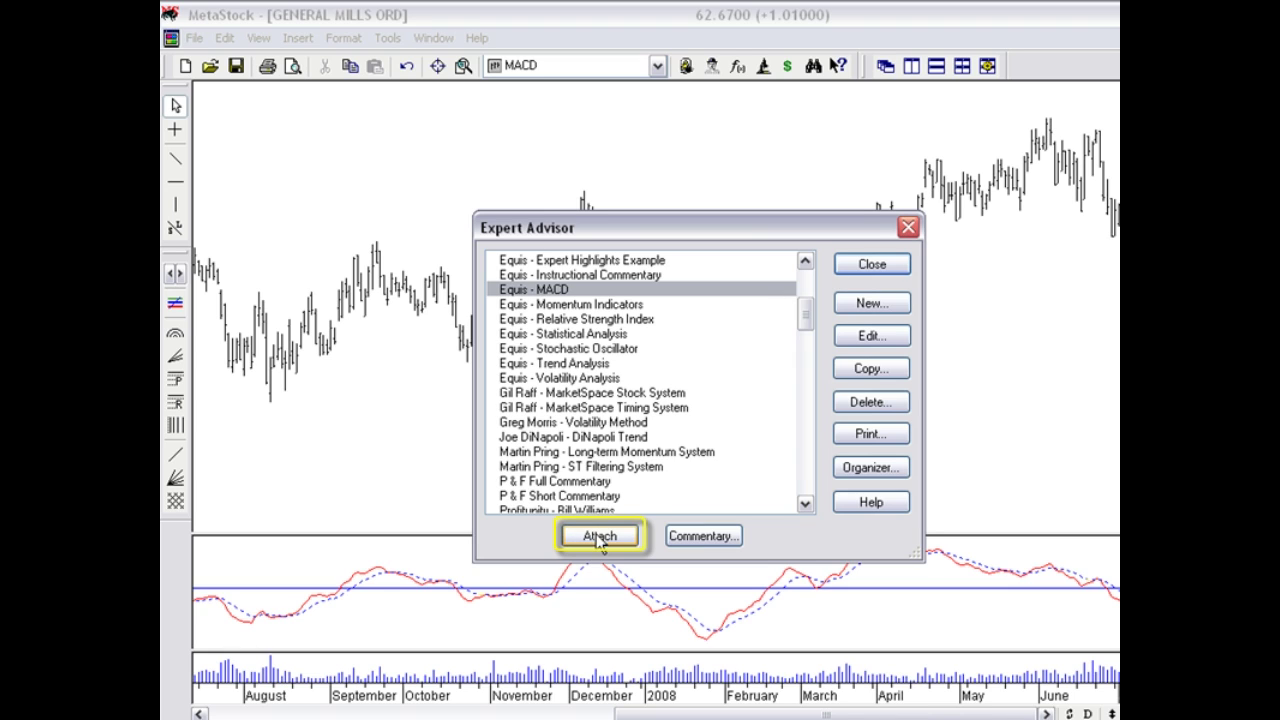
left_click(860, 271)
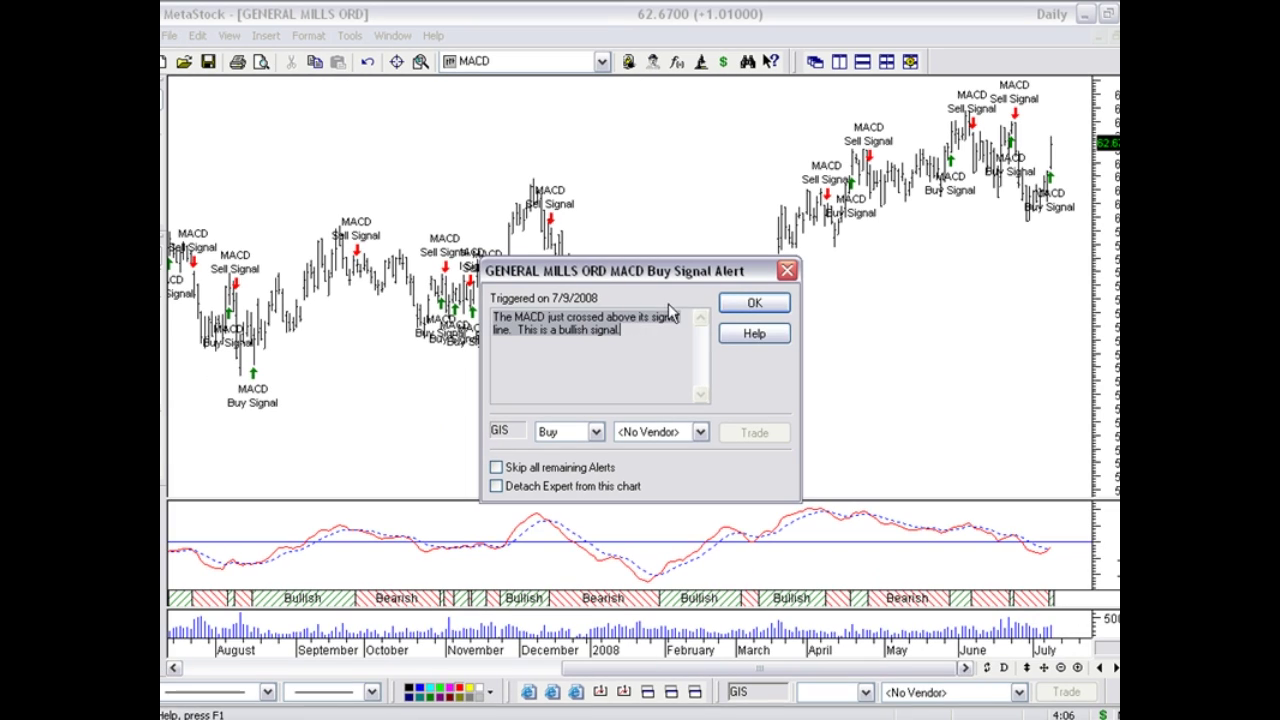
left_click(750, 304)
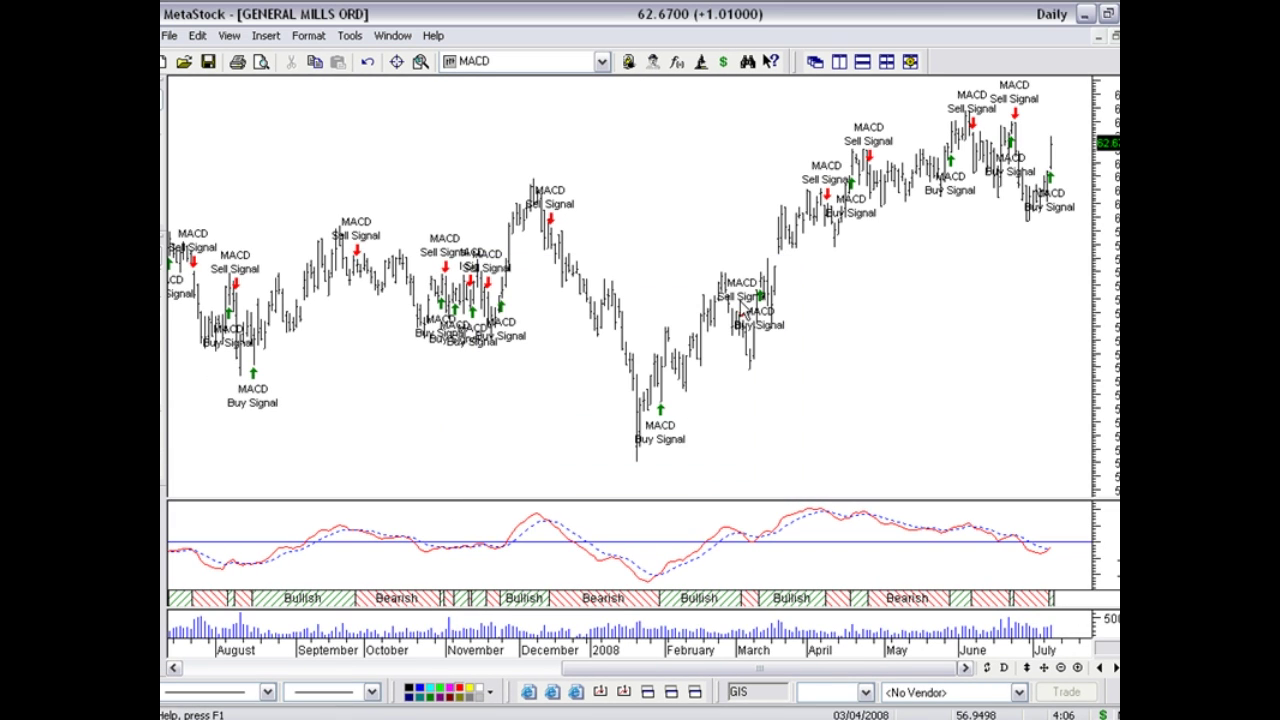
- Zoom in twice to late December 2007–July 2008 and locate the 7/9/2008 MACD buy crossover
left_click(1077, 667)
left_click(1077, 667)
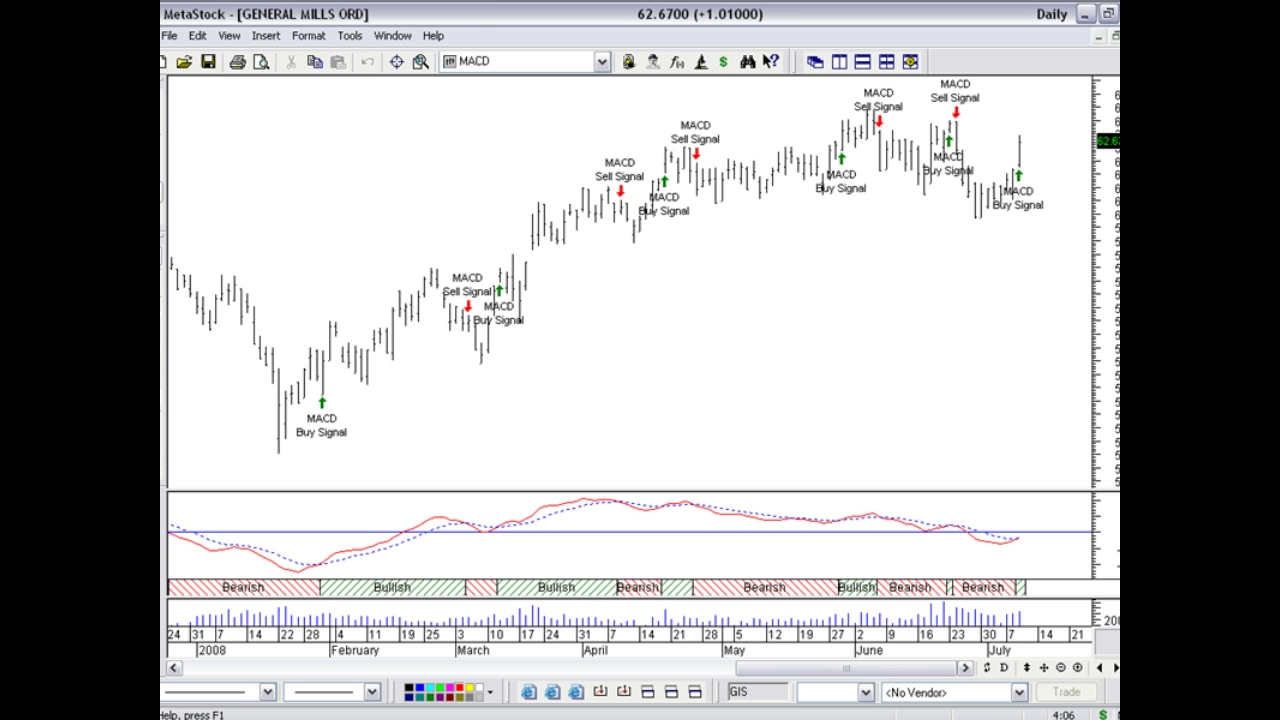
left_click(163, 198)
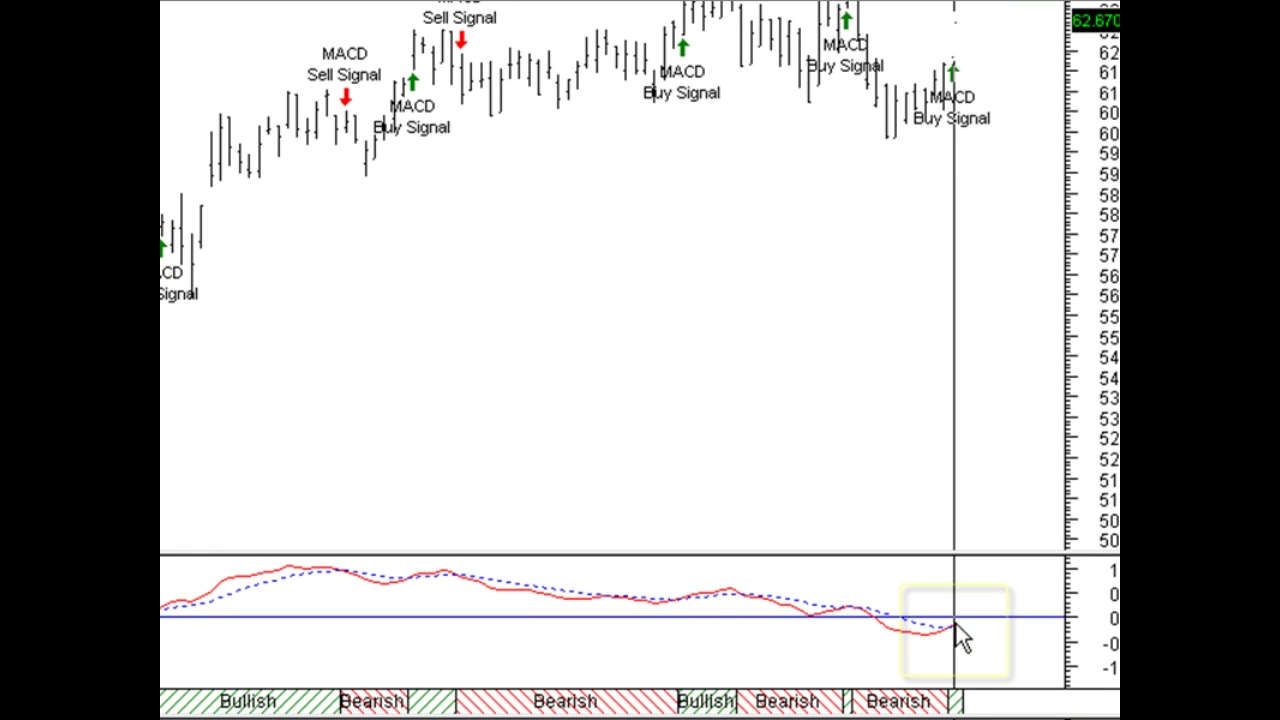
mouse_move(953, 627)
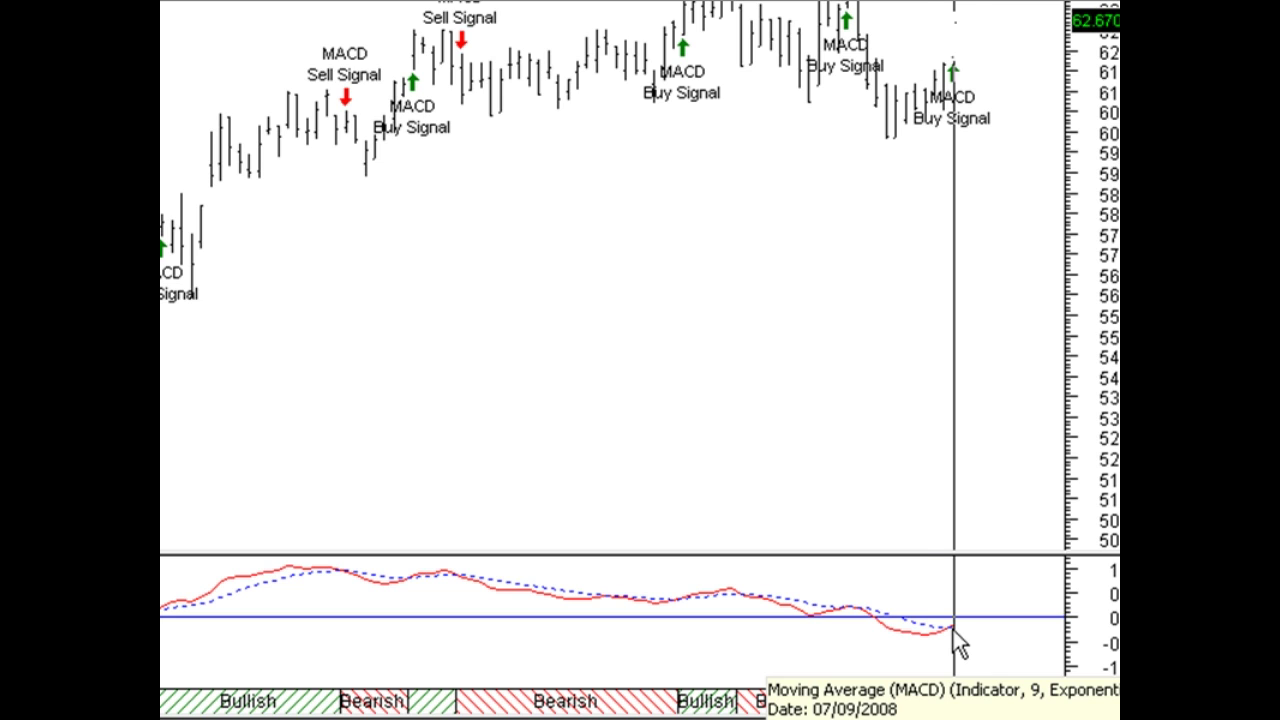
mouse_move(955, 68)
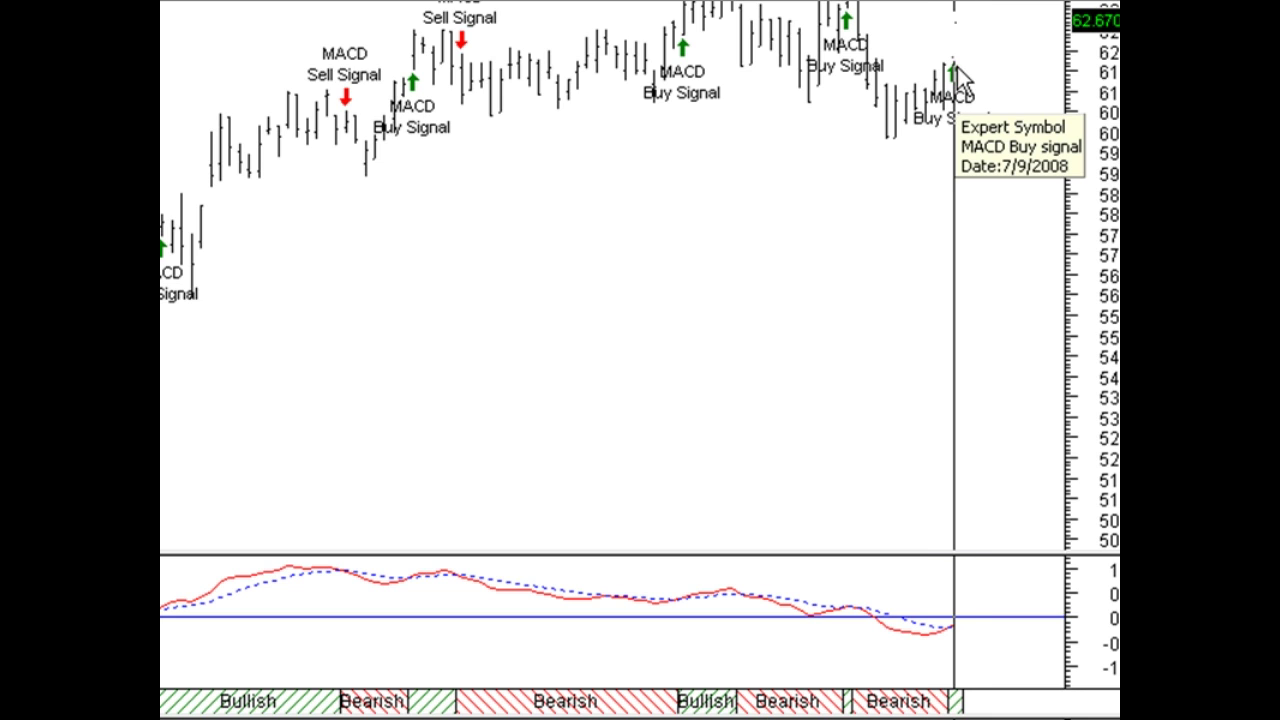
mouse_move(861, 47)
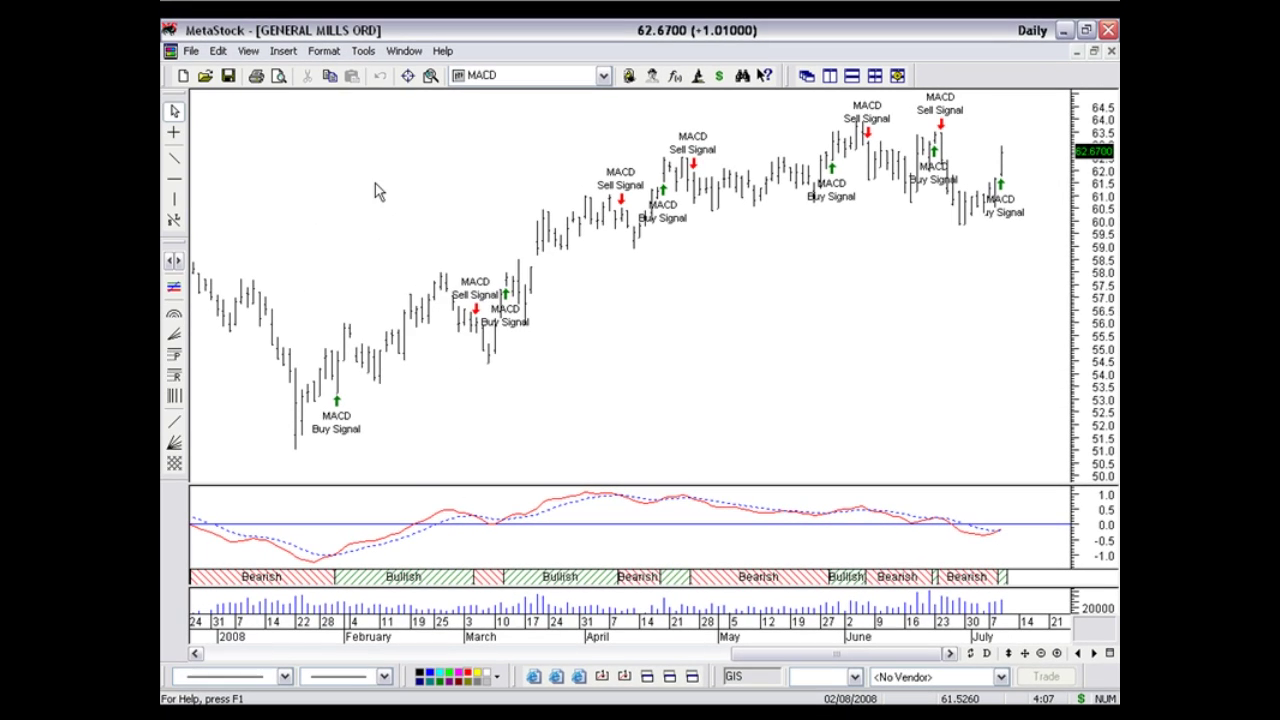
right_click(376, 182)
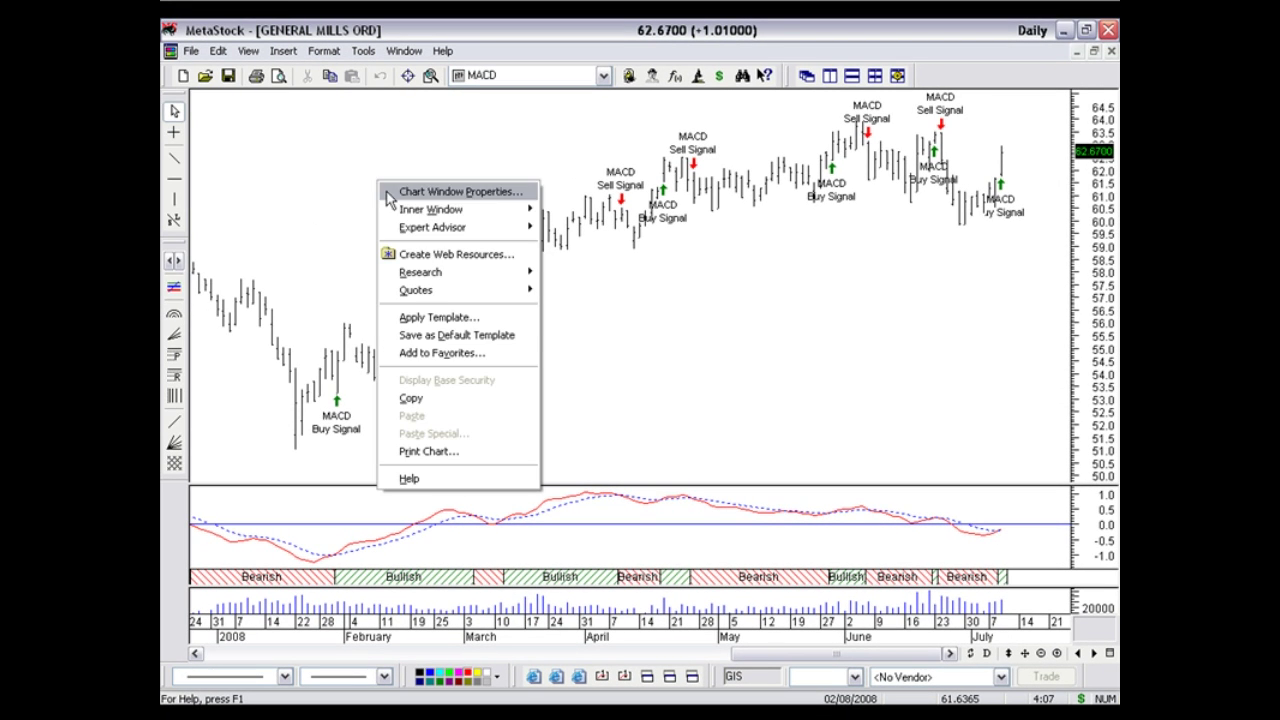
mouse_move(405, 233)
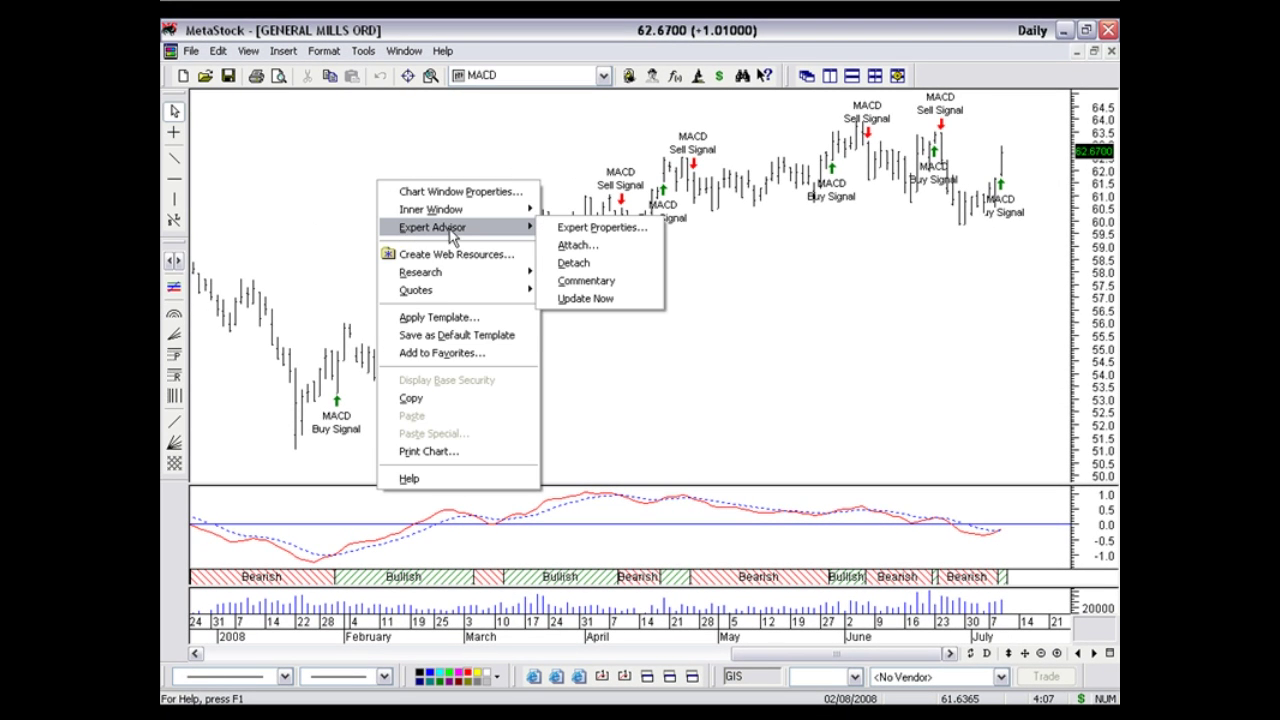
left_click(585, 282)
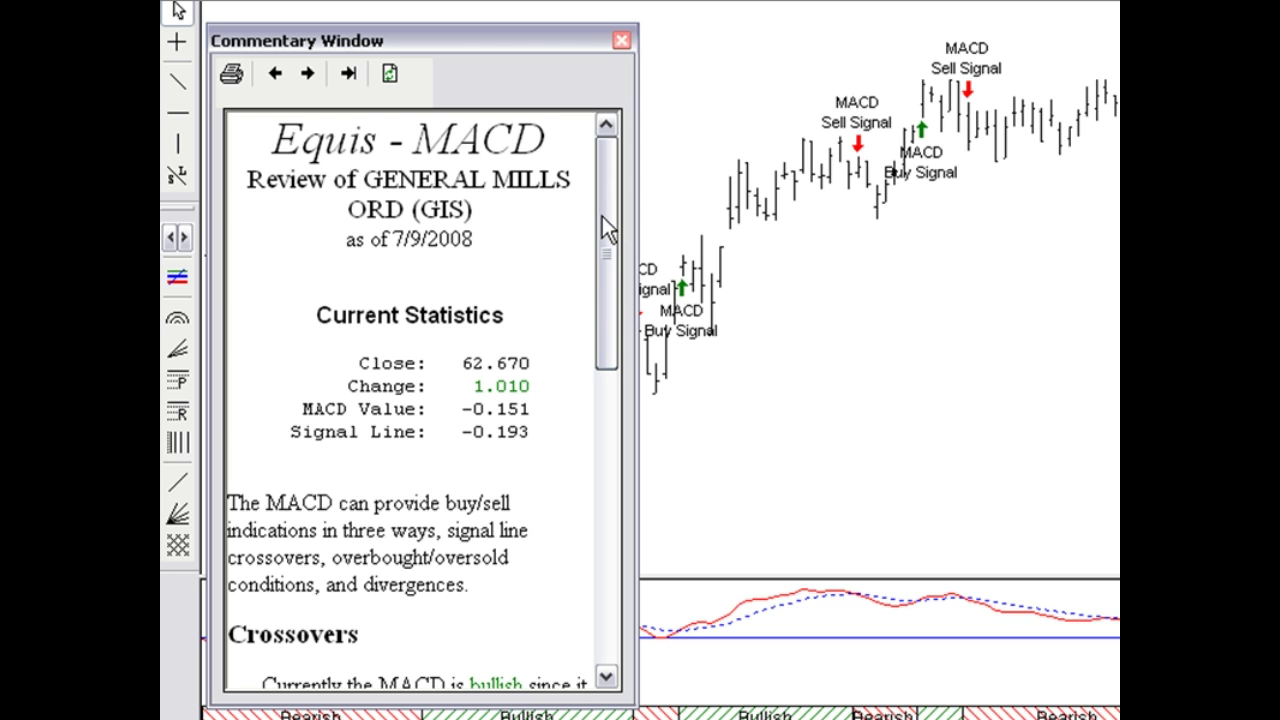
left_click_drag(605, 218, 520, 287)
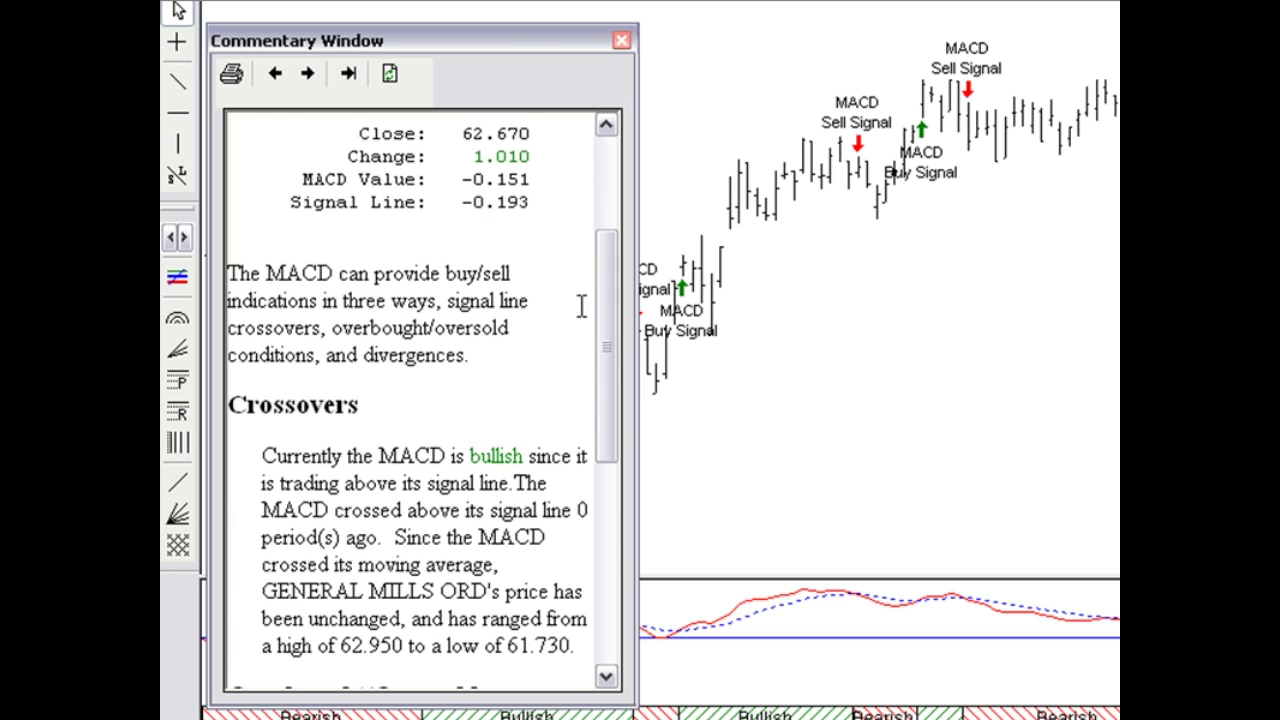
left_click_drag(606, 311, 606, 360)
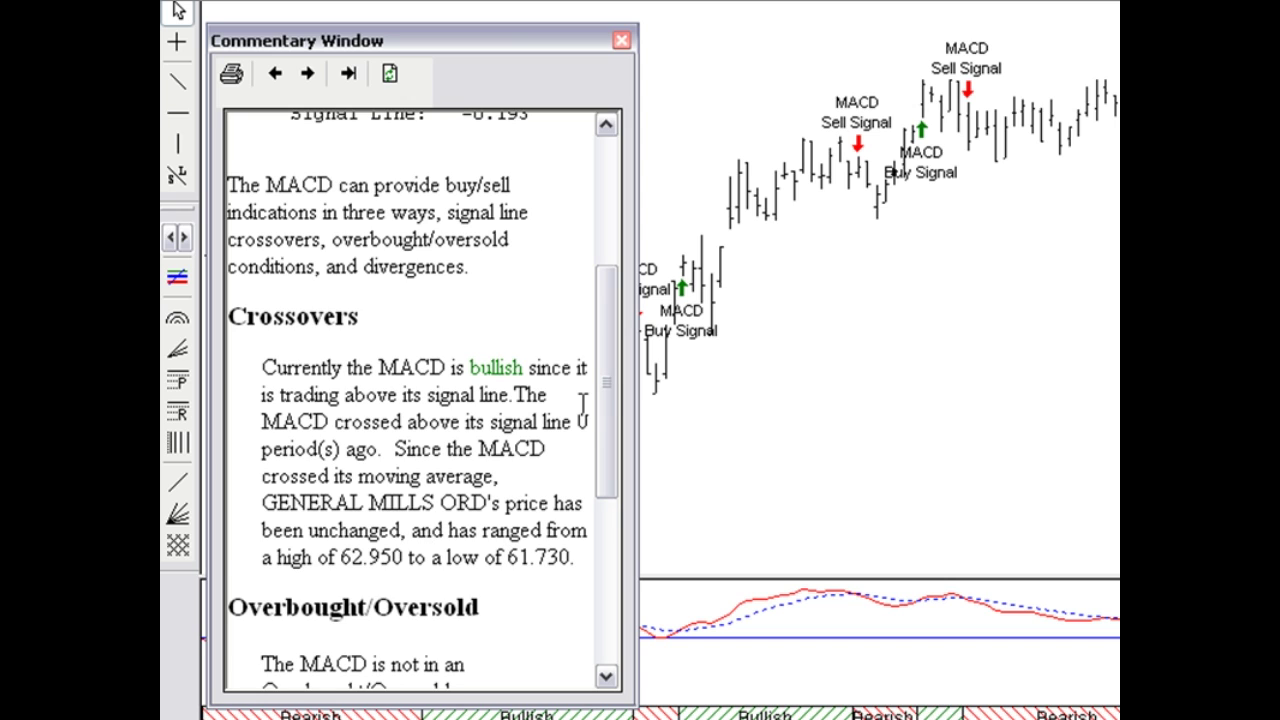
left_click_drag(597, 372, 603, 189)
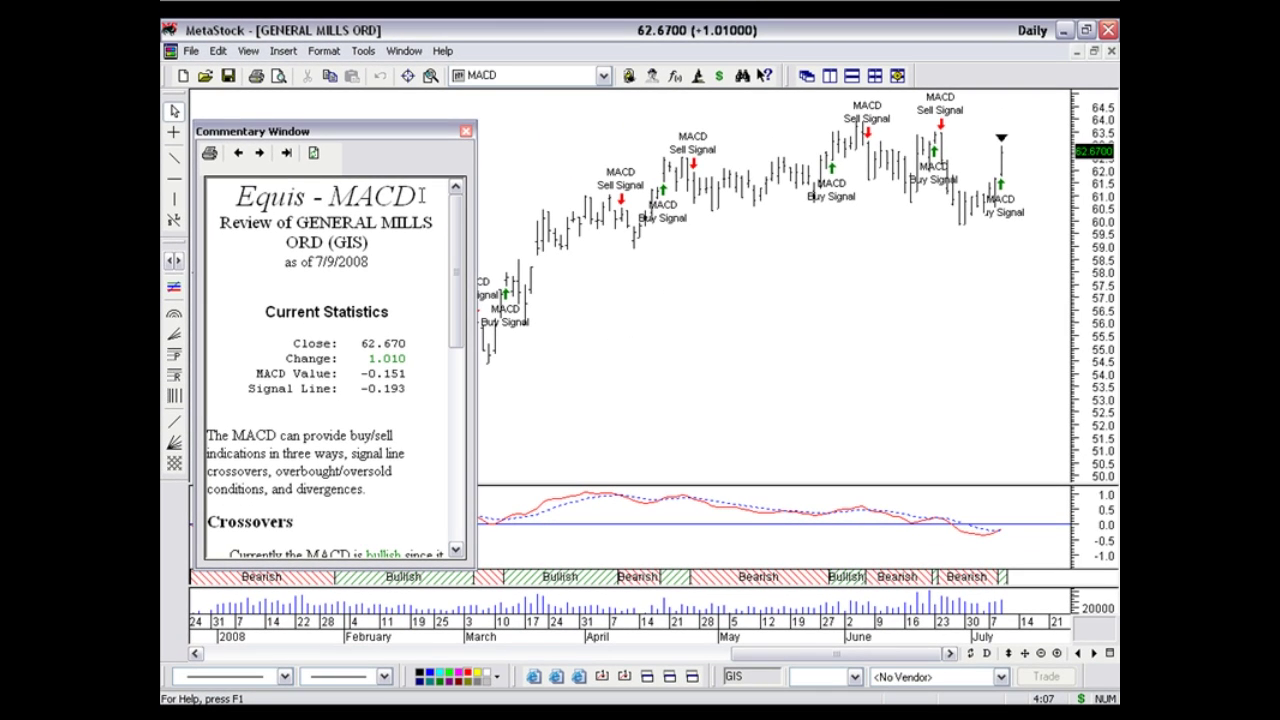
left_click(465, 131)
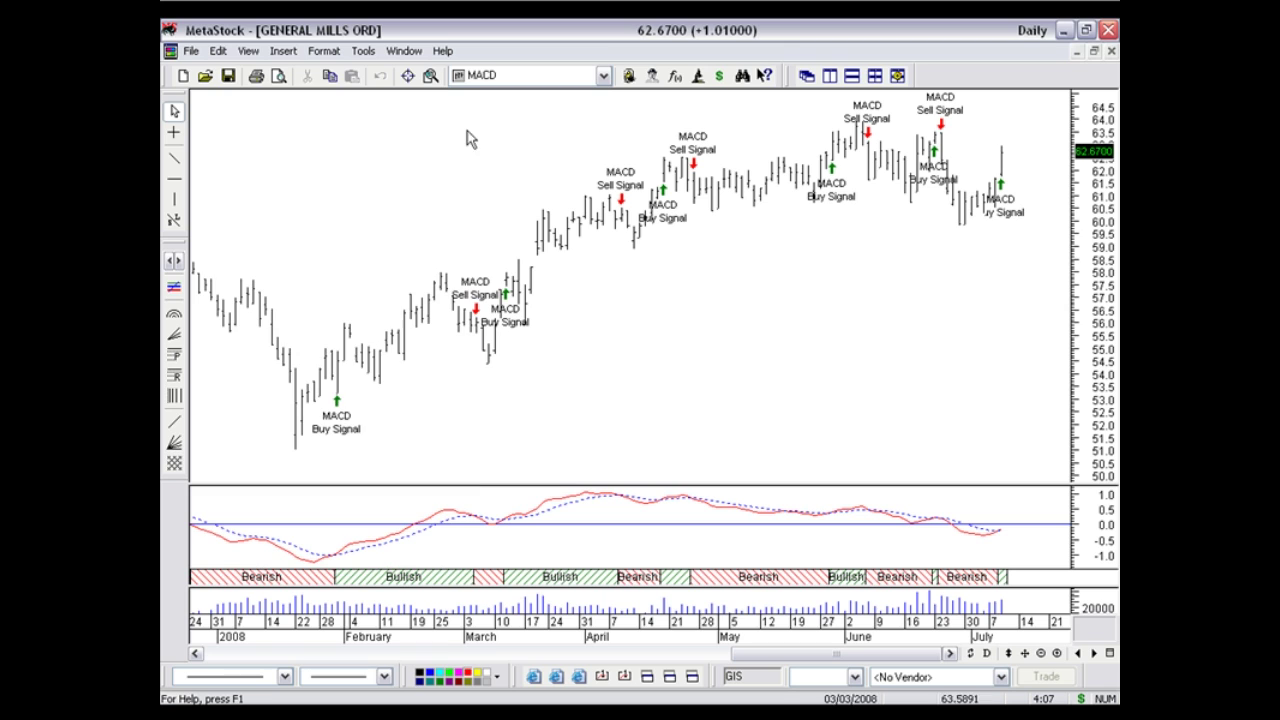
- Detach the MACD expert from the General Mills chart
left_click(629, 77)
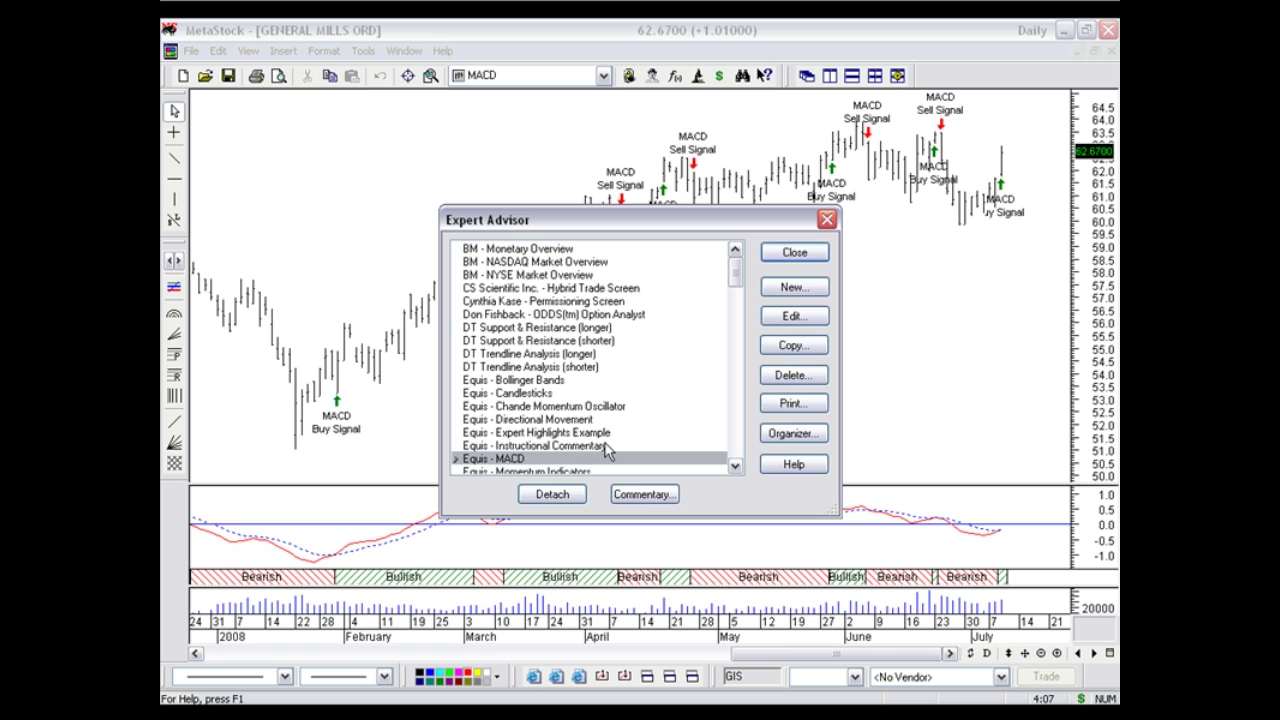
left_click(549, 495)
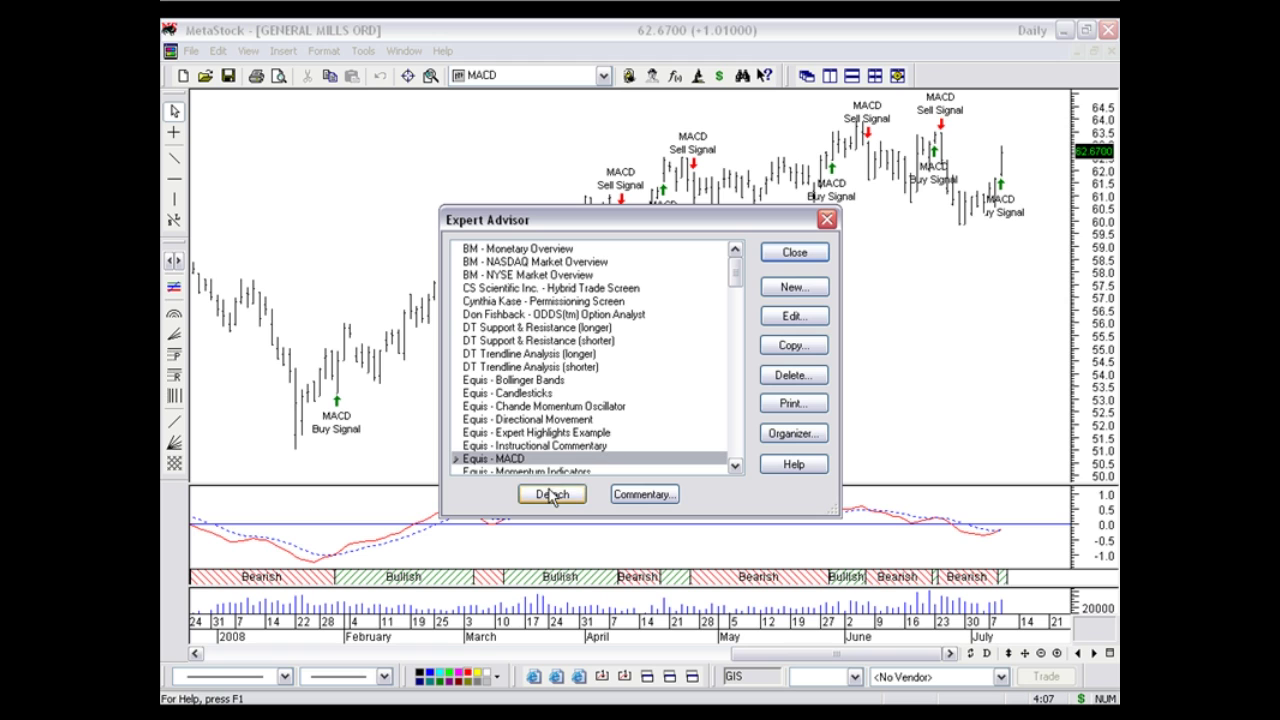
left_click(795, 252)
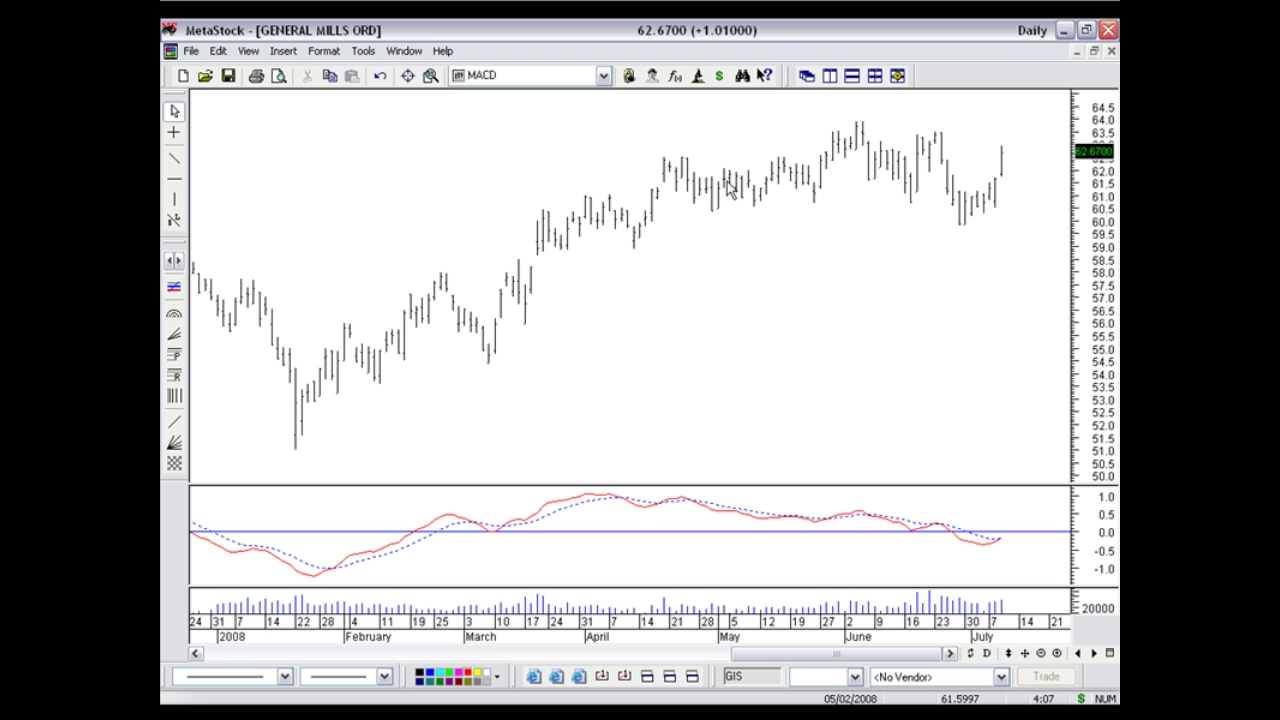
- Switch the price chart style to Candlesticks
left_click(262, 677)
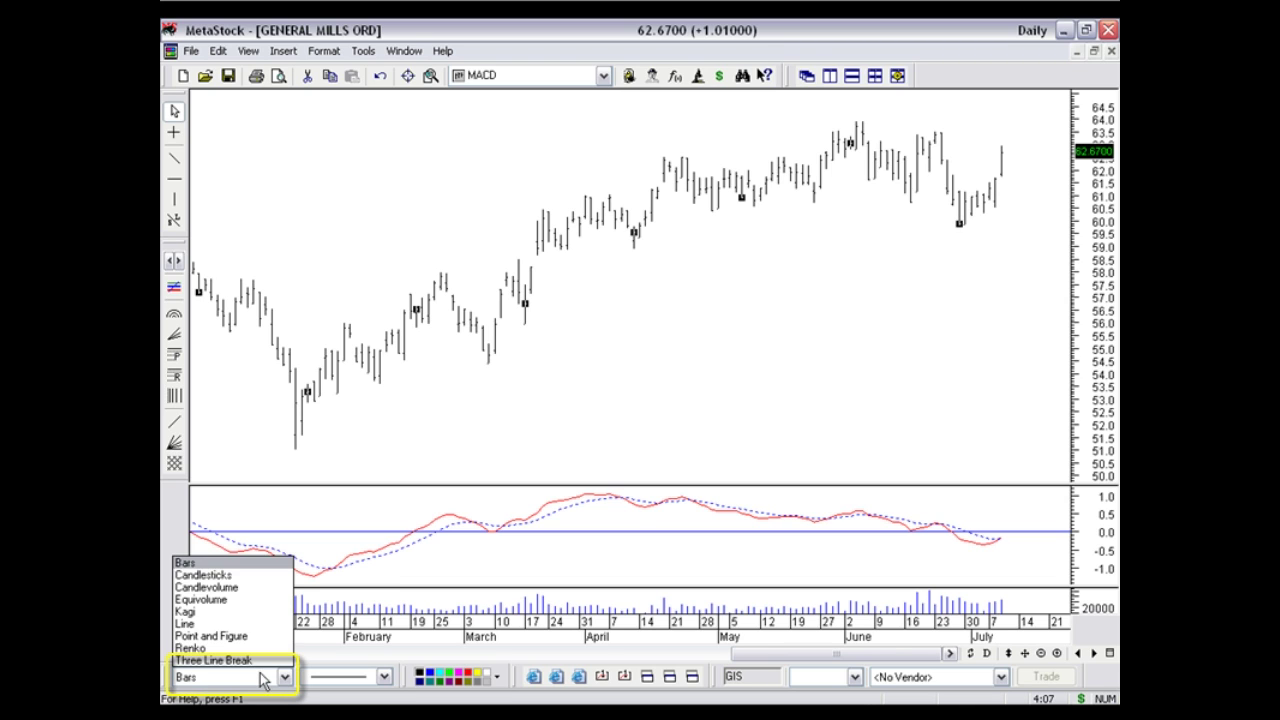
left_click(258, 577)
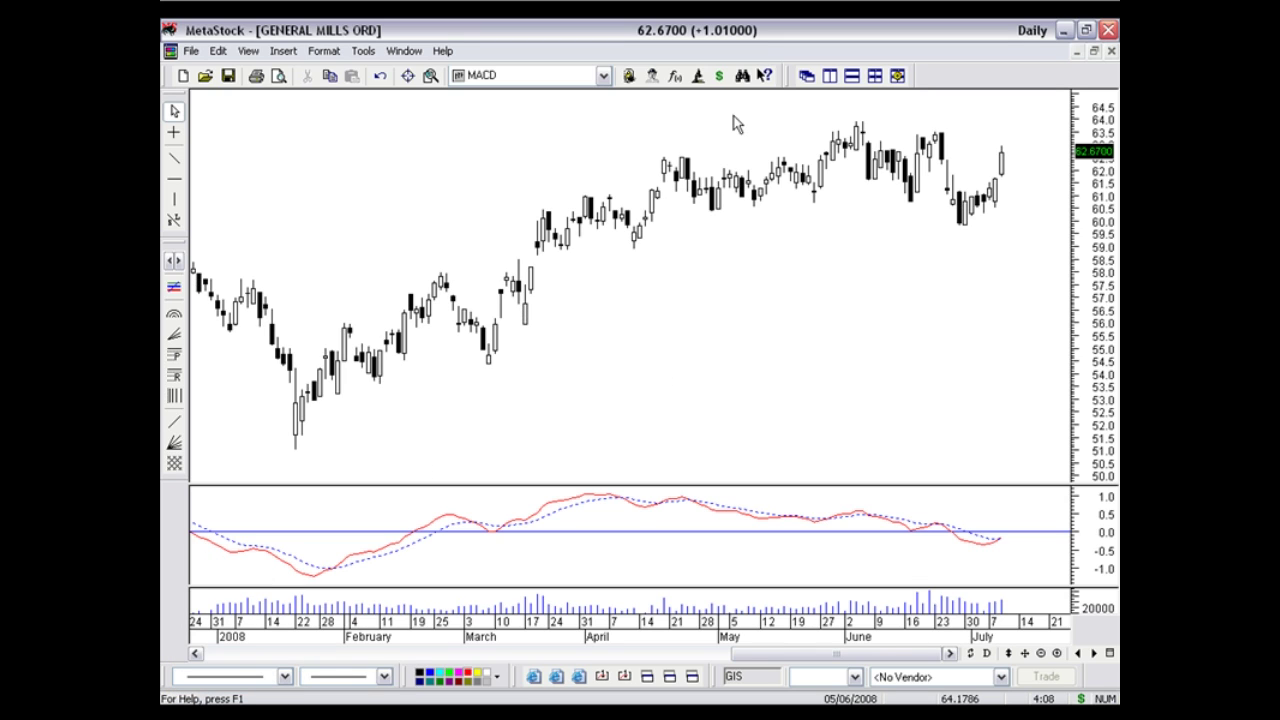
left_click(652, 78)
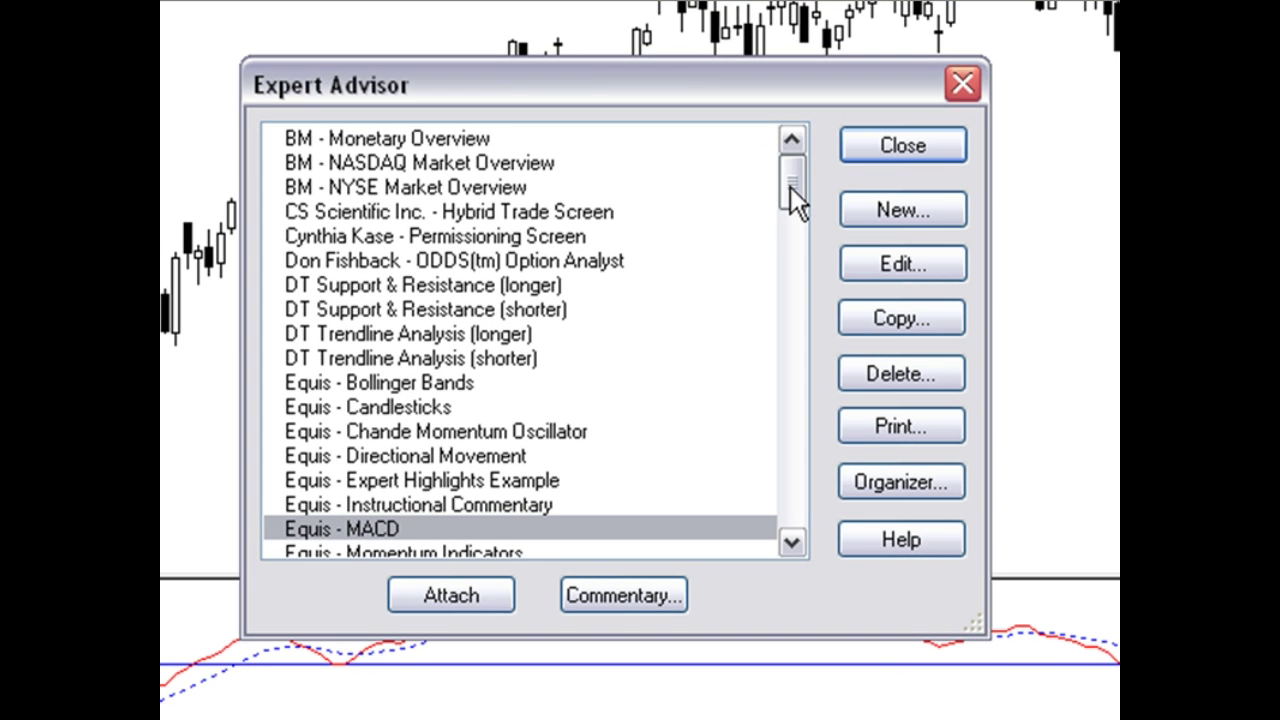
- Attach the Equis - Candlesticks expert and acknowledge the Rising Window and Three White Candles alerts
left_click_drag(790, 186, 789, 199)
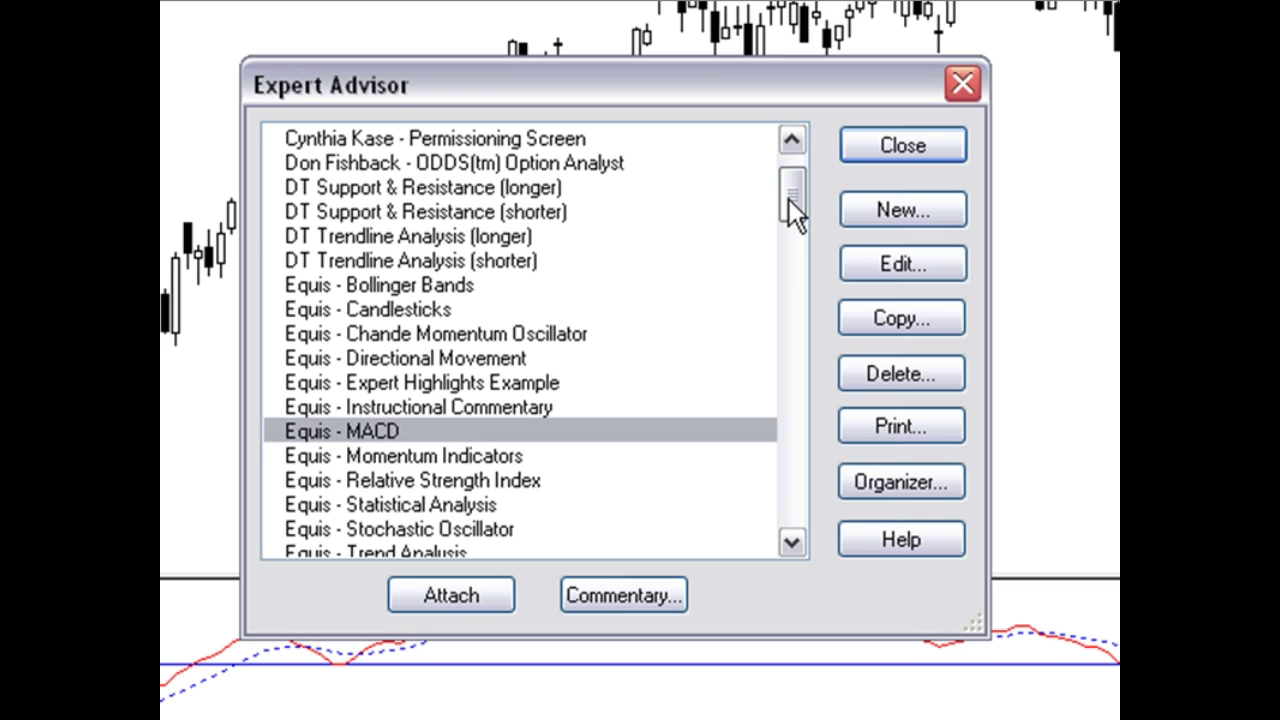
left_click(437, 308)
left_click(438, 589)
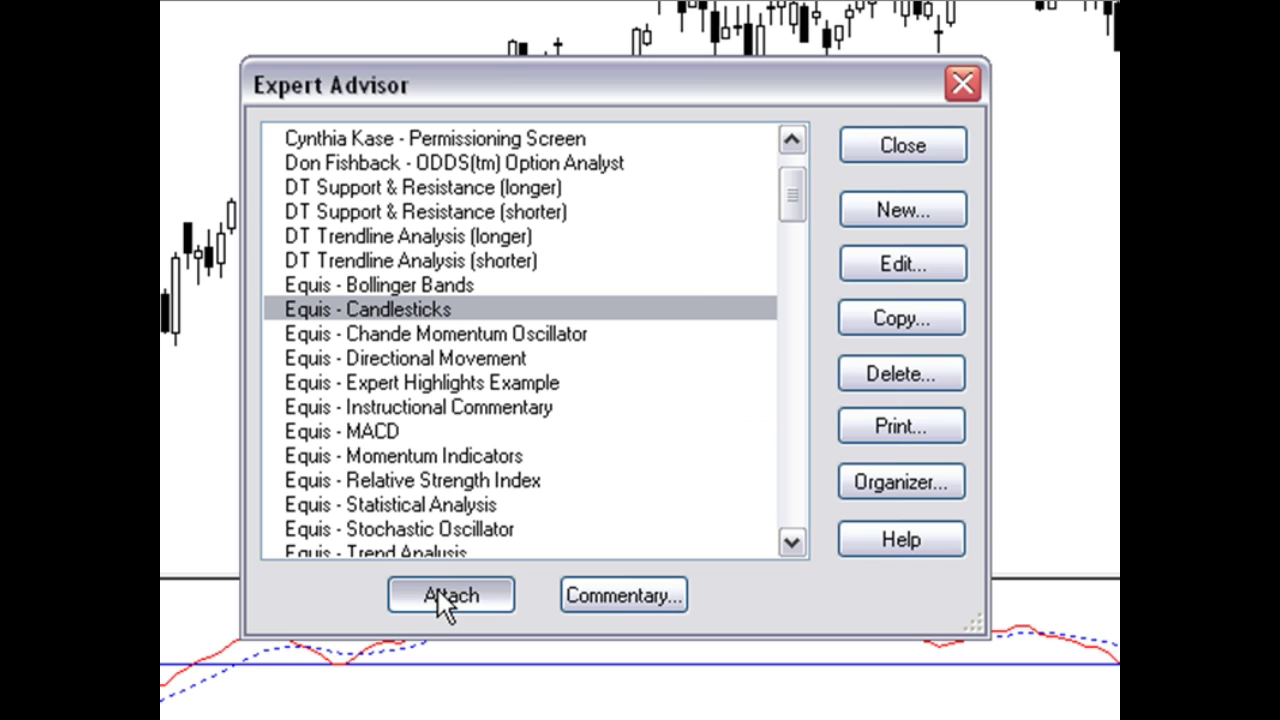
left_click(885, 147)
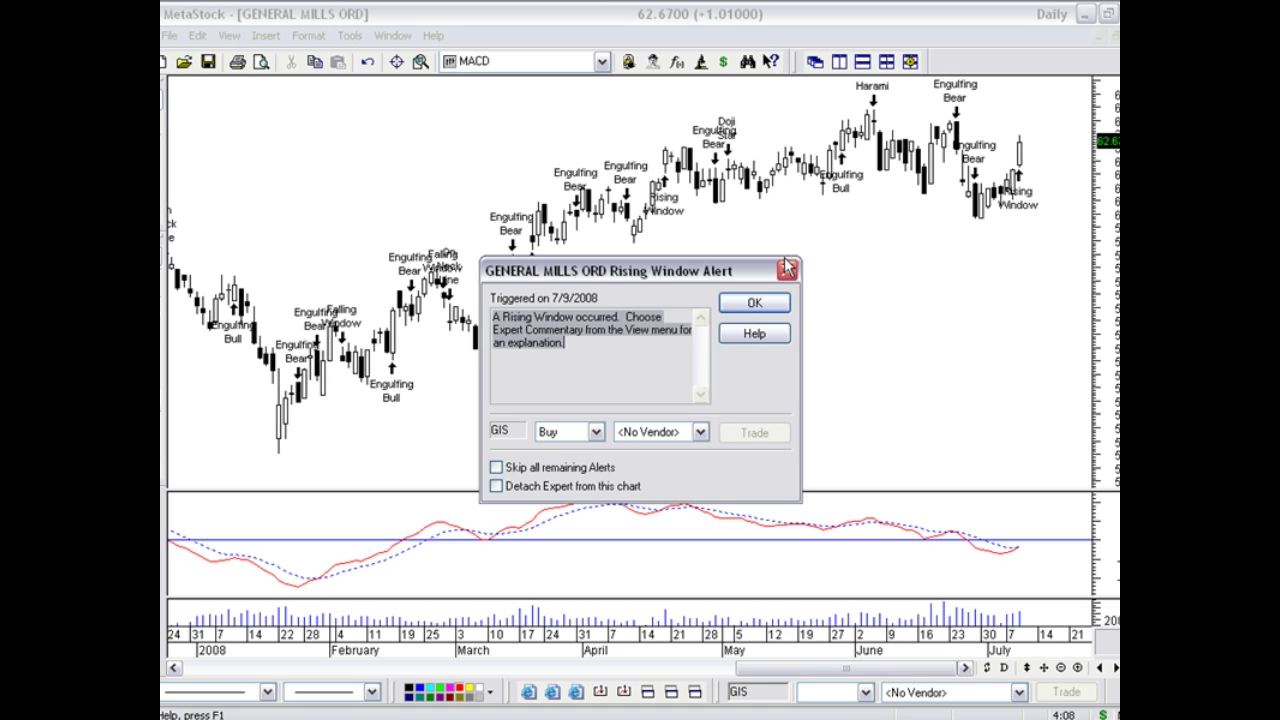
left_click(752, 302)
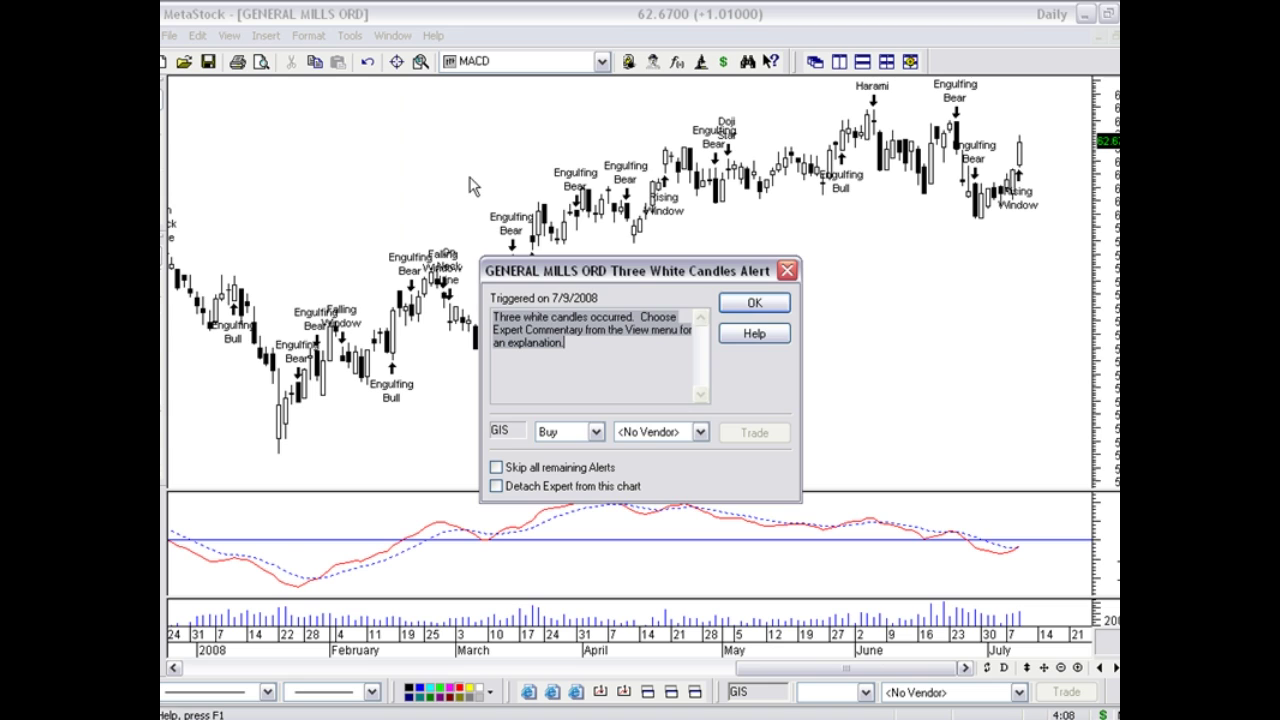
left_click(752, 303)
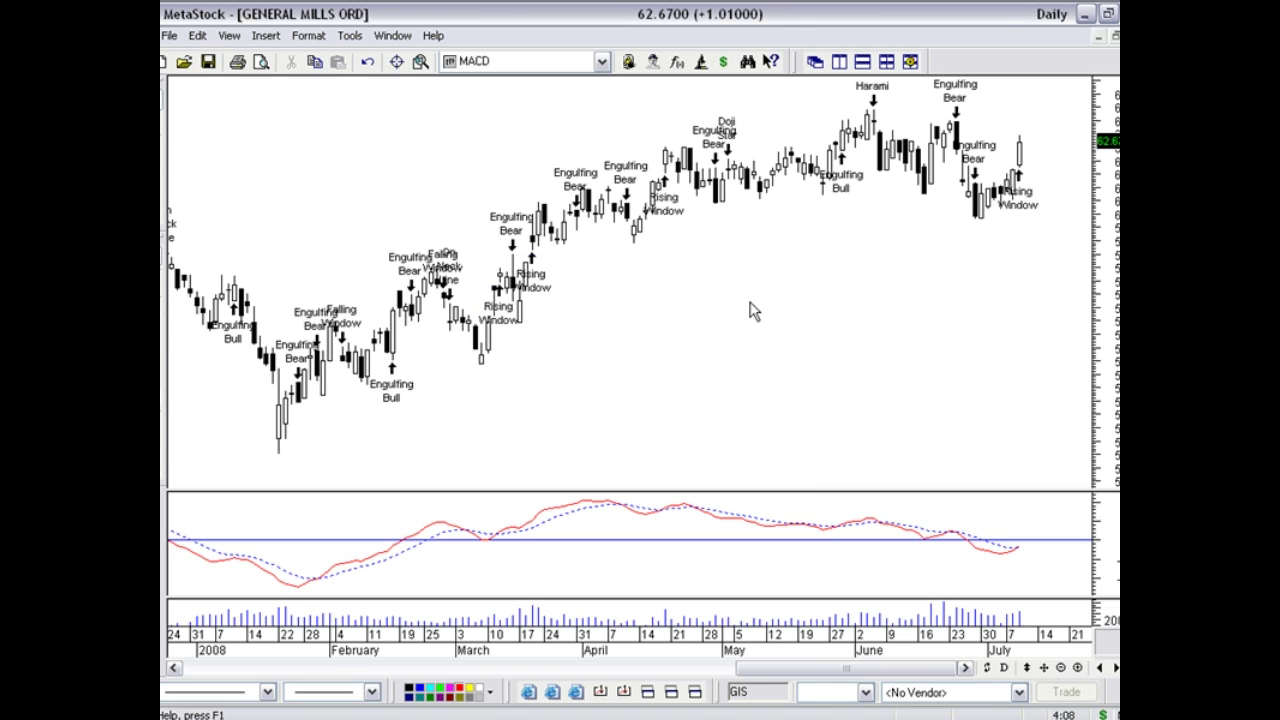
right_click(341, 198)
mouse_move(420, 244)
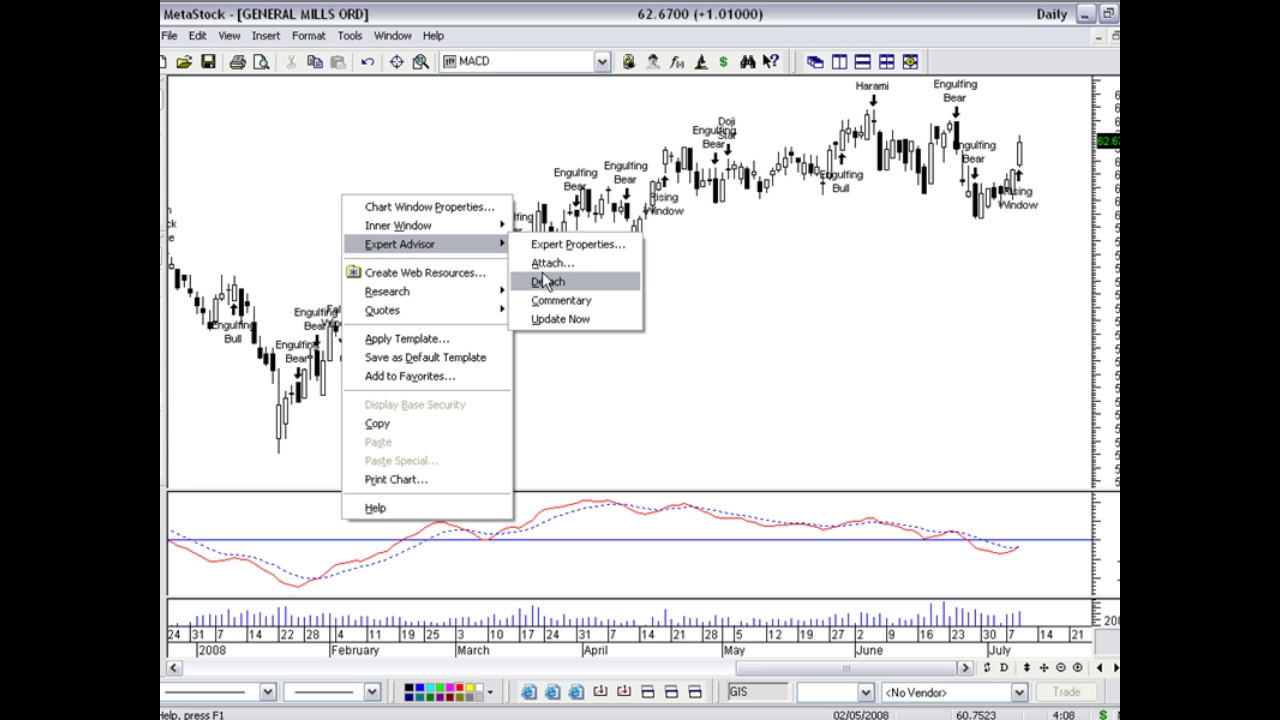
left_click(546, 300)
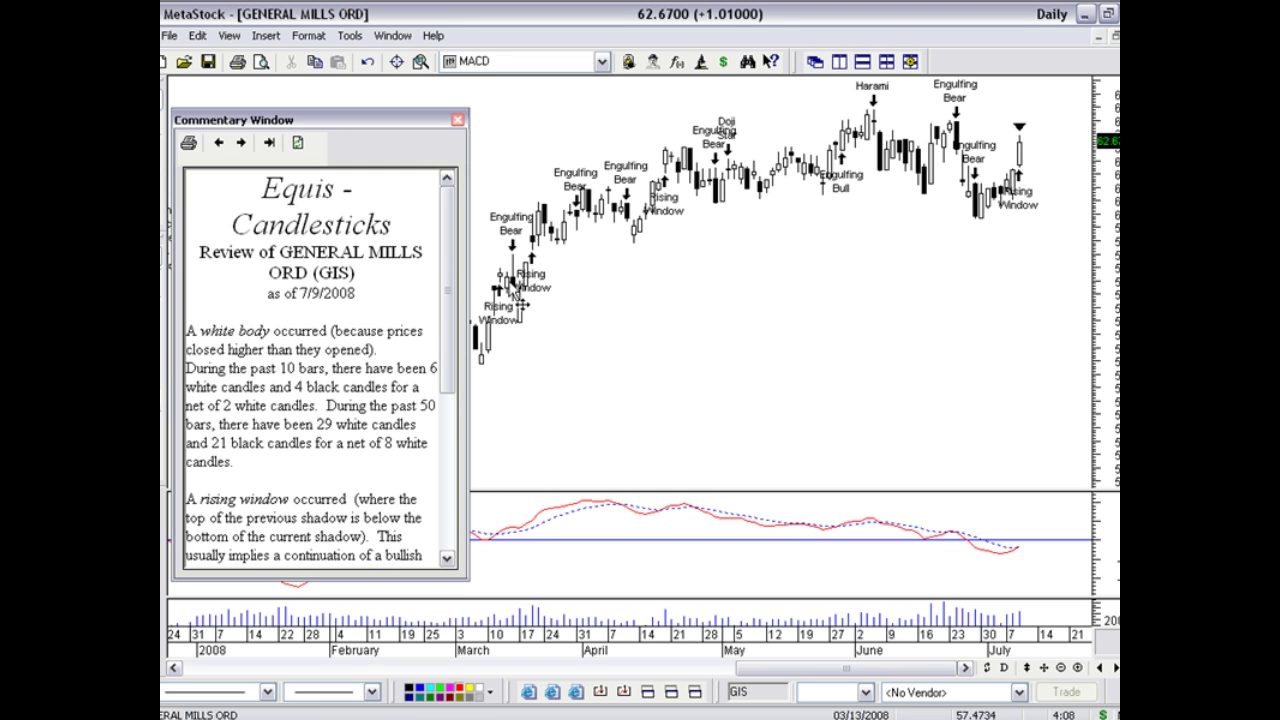
scroll(453, 298, "down", 2)
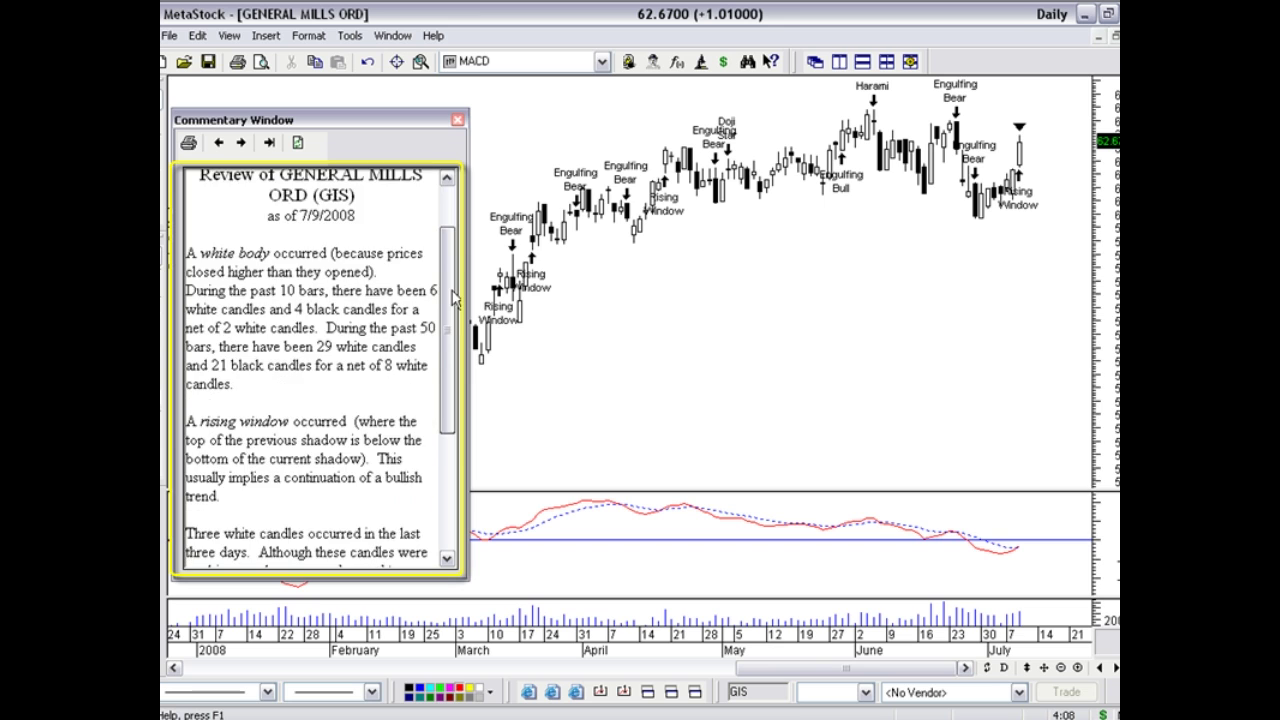
left_click_drag(453, 298, 449, 256)
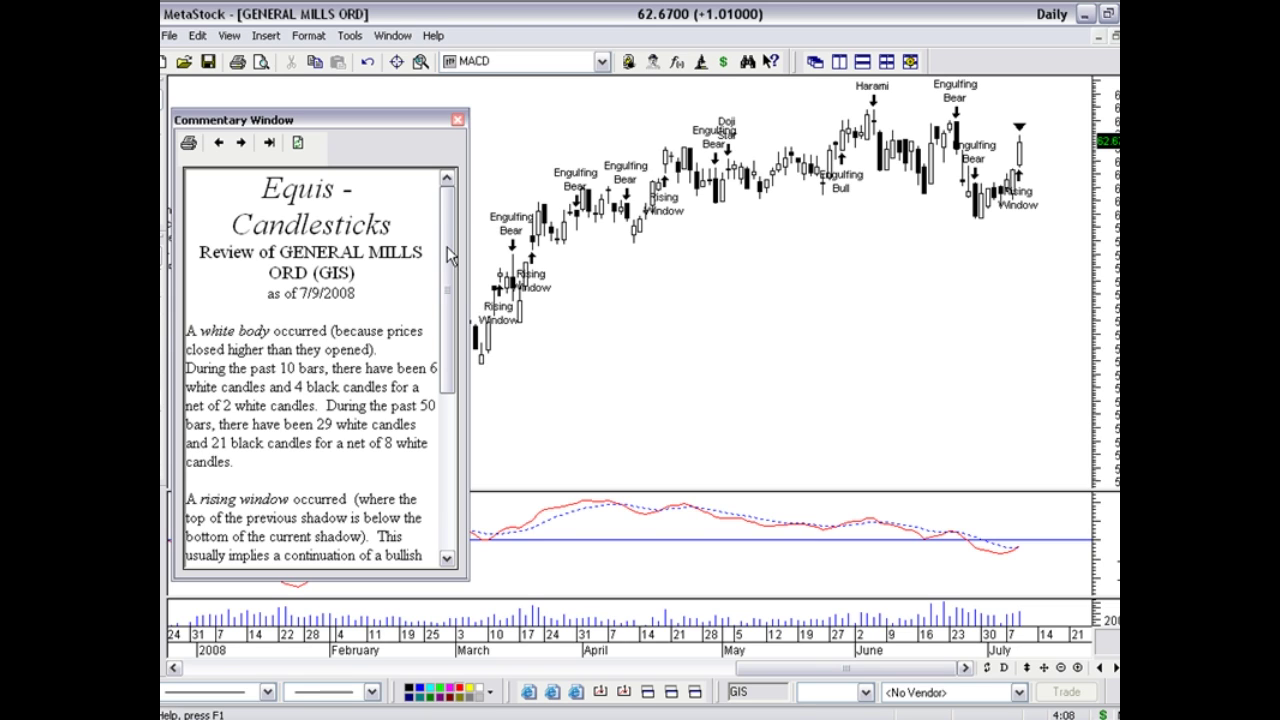
left_click(457, 119)
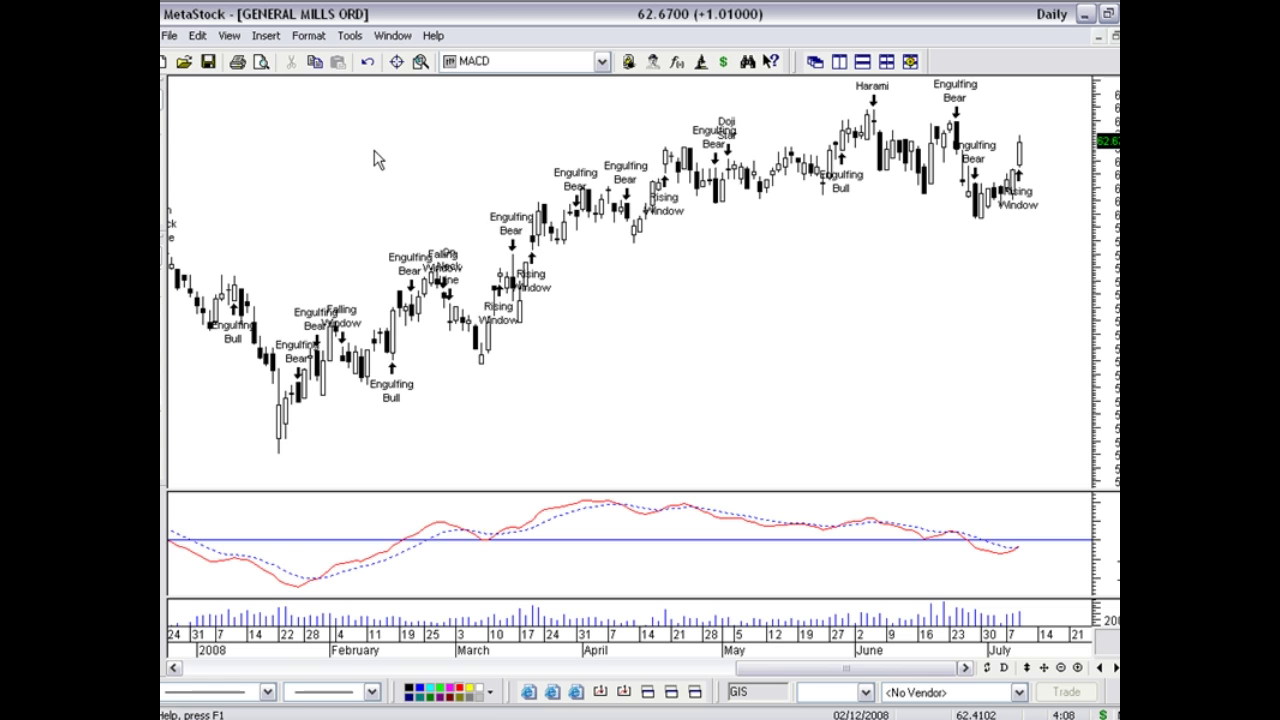
- Attach Equis - MACD through the chart's right-click Expert Advisor menu and acknowledge the 7/9/2008 buy alert
right_click(376, 152)
mouse_move(528, 206)
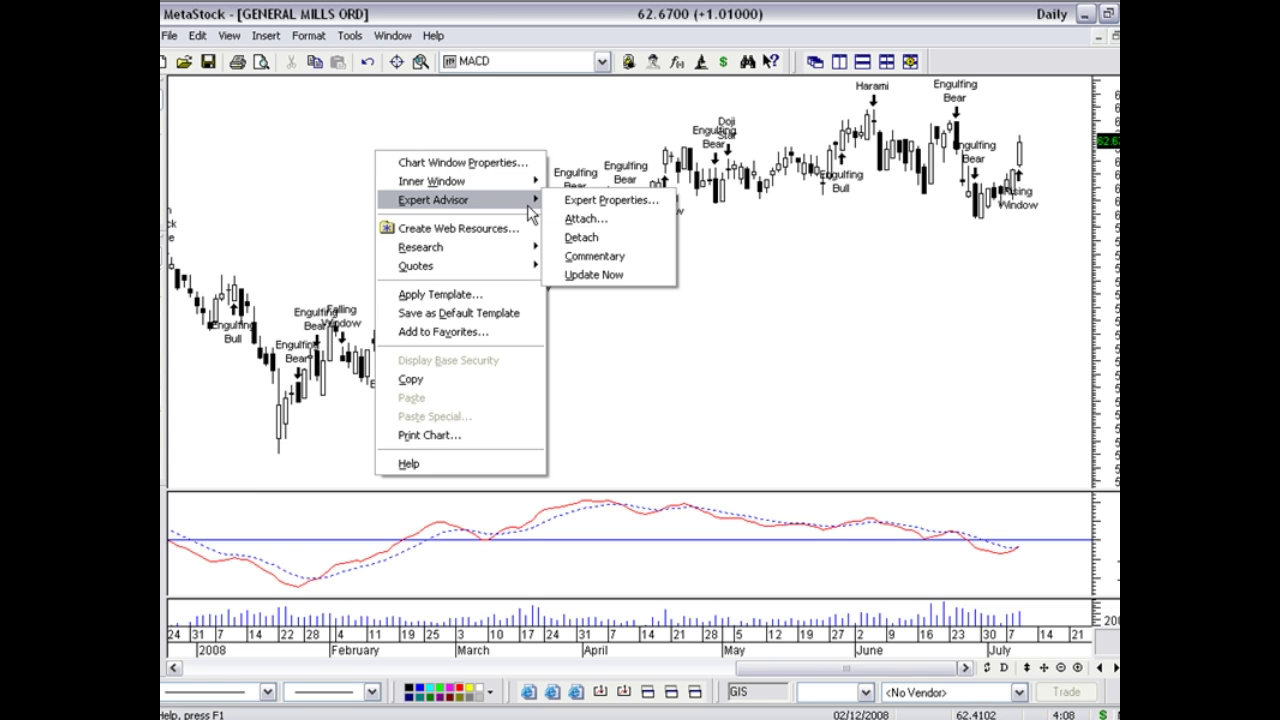
left_click(584, 218)
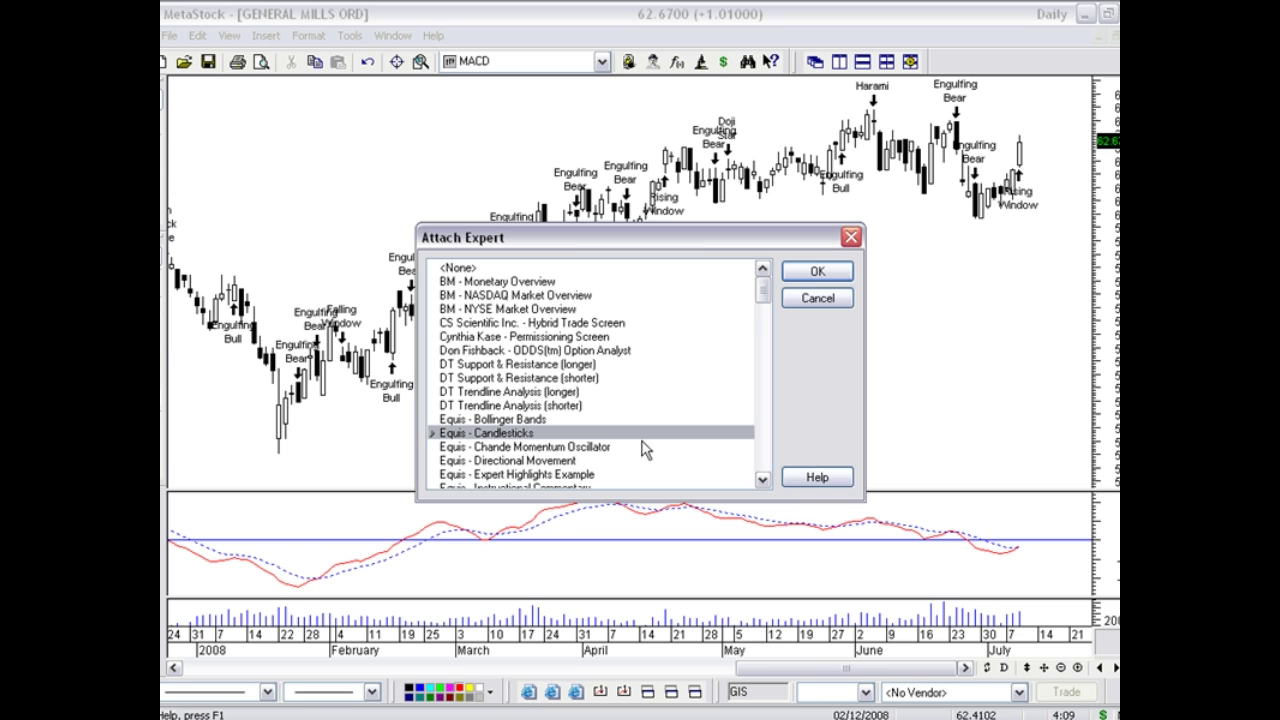
left_click(762, 479)
left_click(762, 479)
left_click(762, 479)
left_click(762, 479)
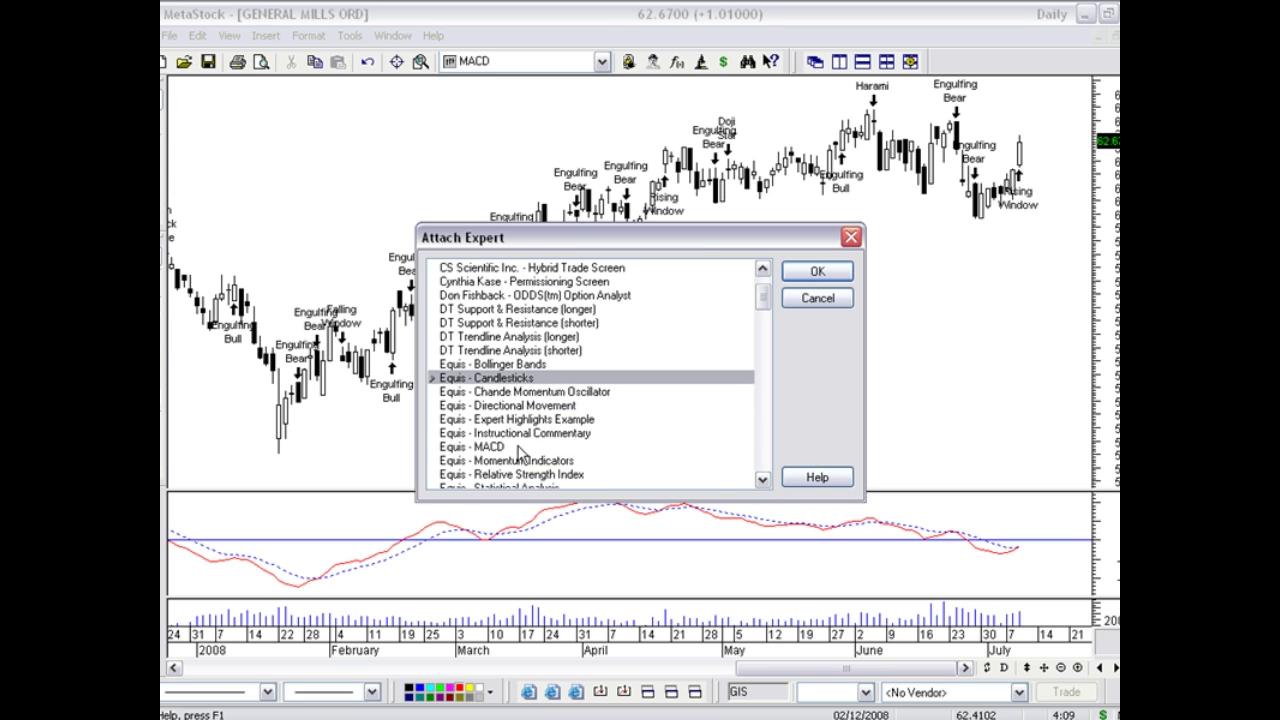
left_click(520, 447)
left_click(817, 271)
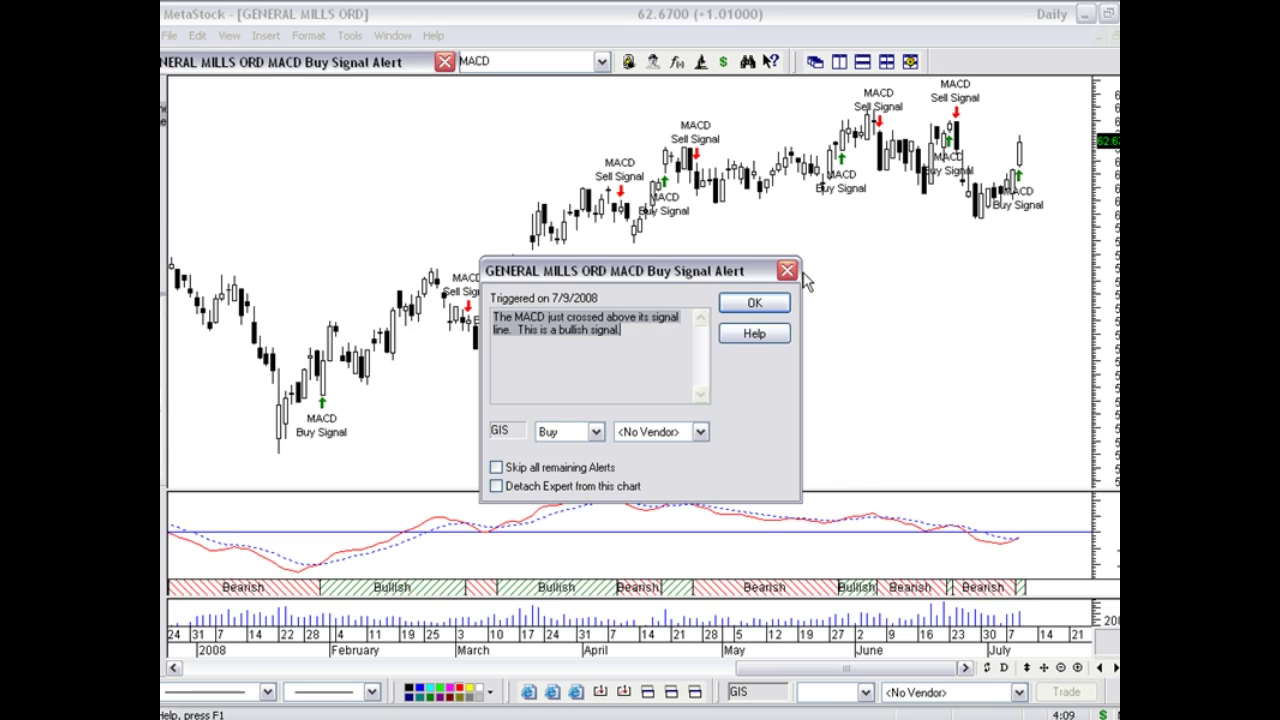
left_click(754, 305)
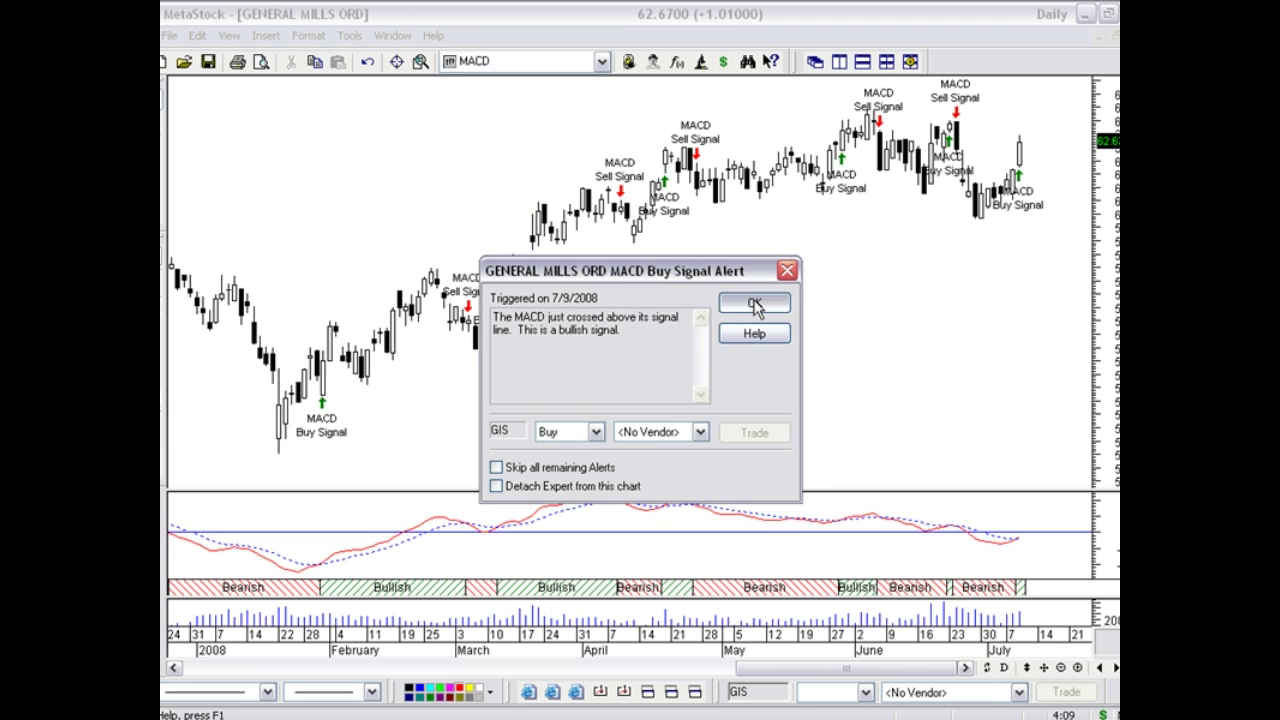